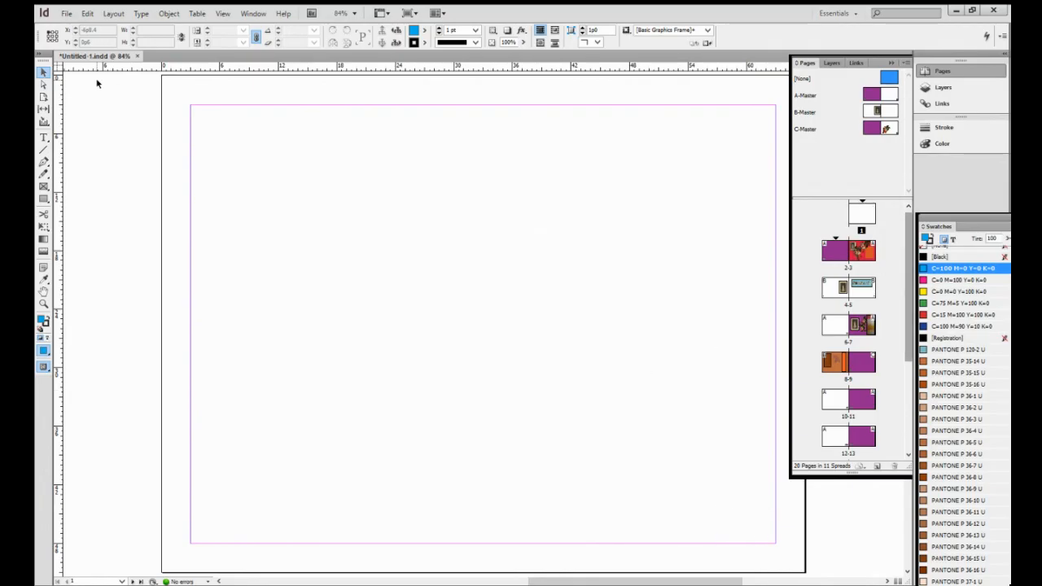
- Create a text frame about 34p4 wide by 15p0 high in the page's upper area and enter "Sweetarts"
left_click(44, 138)
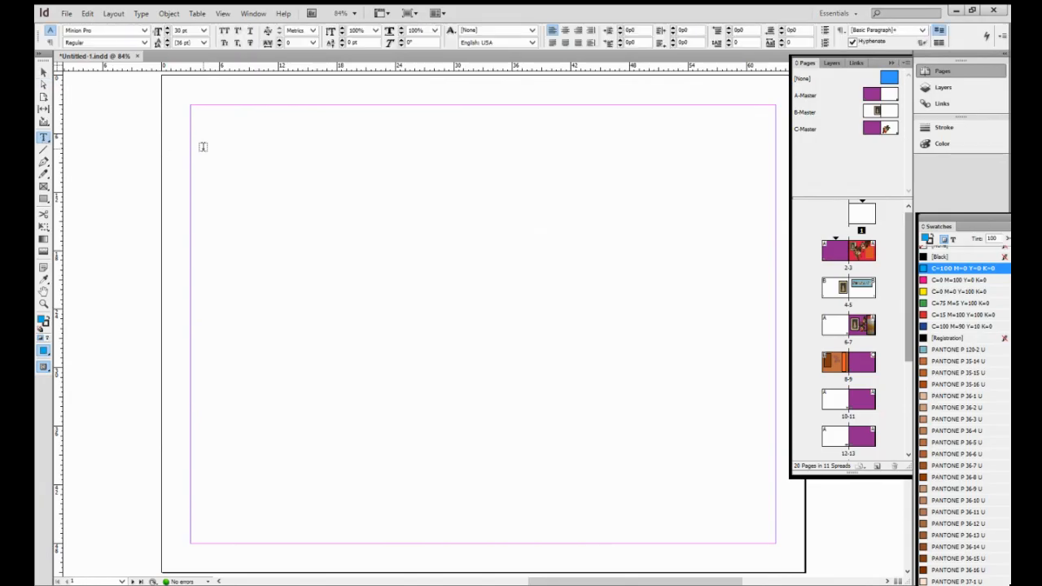
left_click_drag(219, 144, 552, 289)
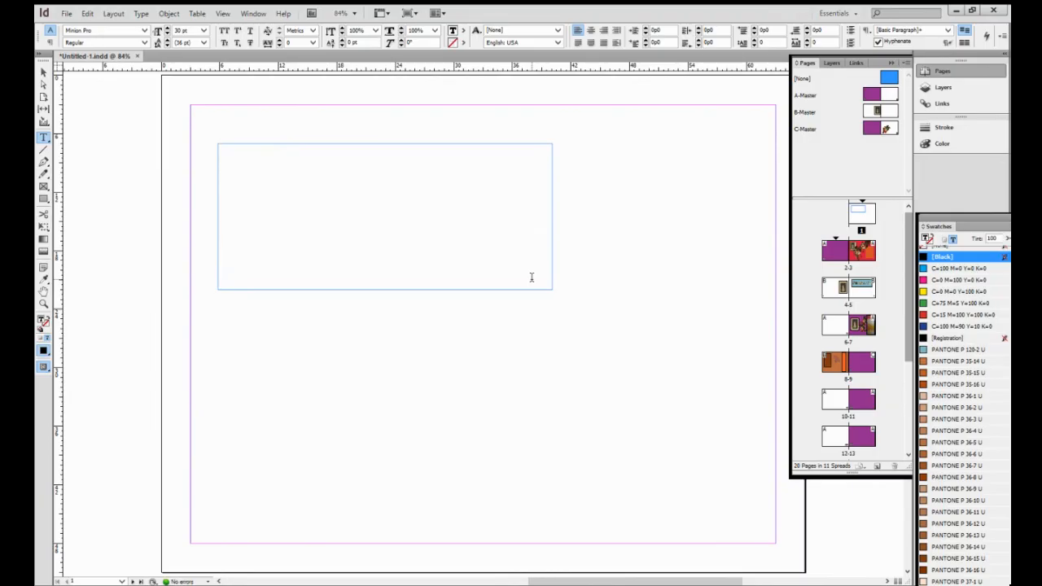
type("Sweeta")
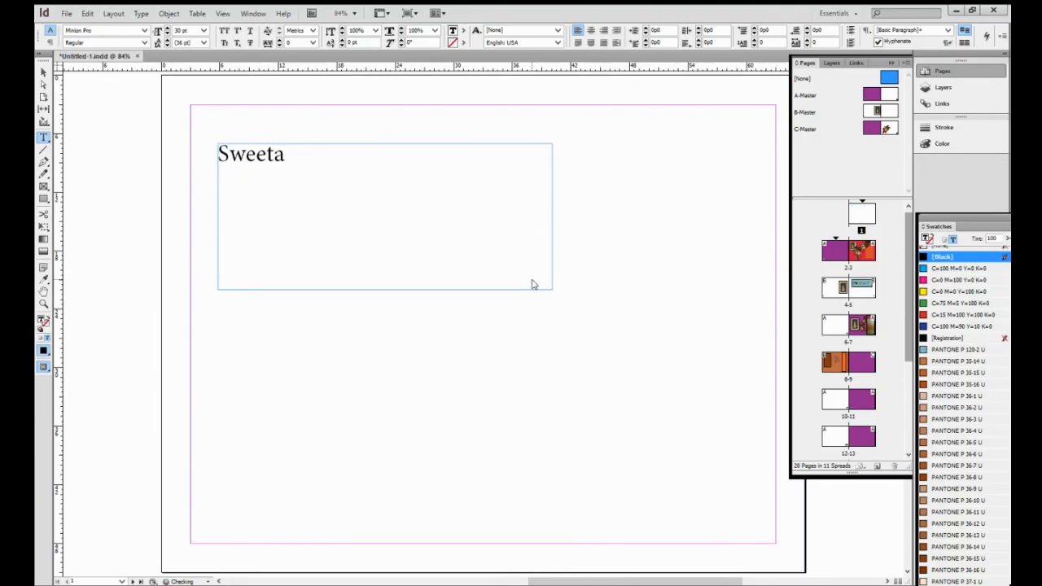
type("rts")
- Format the word "Sweetarts" in Cooper Black at 60 pt
left_click_drag(318, 157, 210, 163)
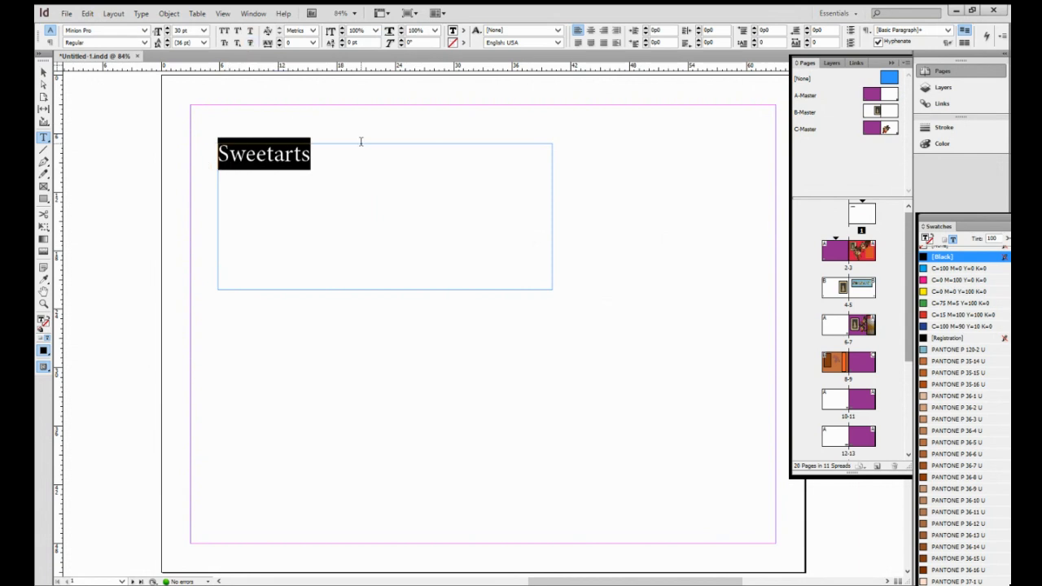
left_click(203, 31)
left_click(180, 158)
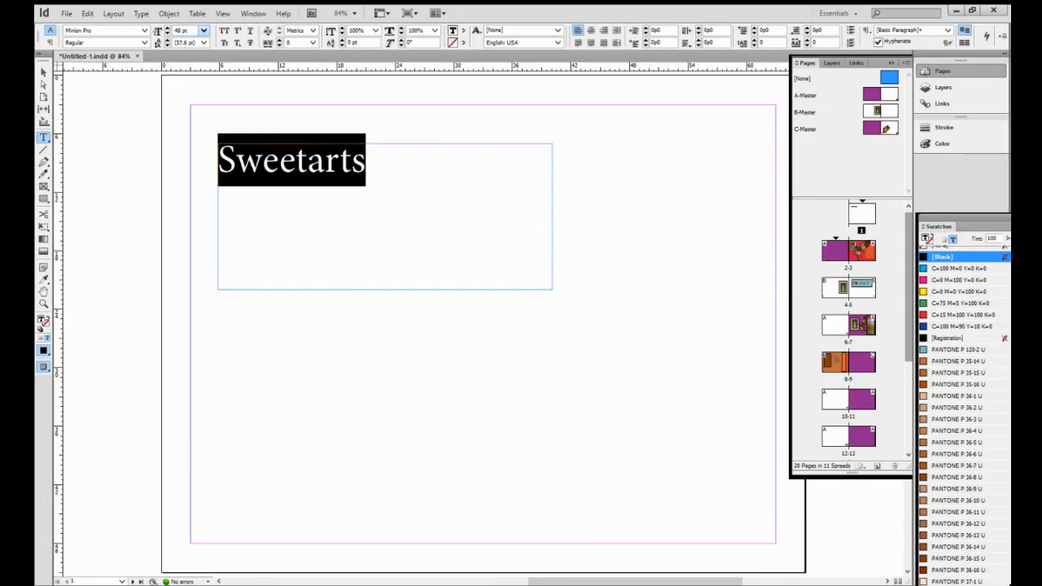
left_click(203, 31)
left_click(193, 140)
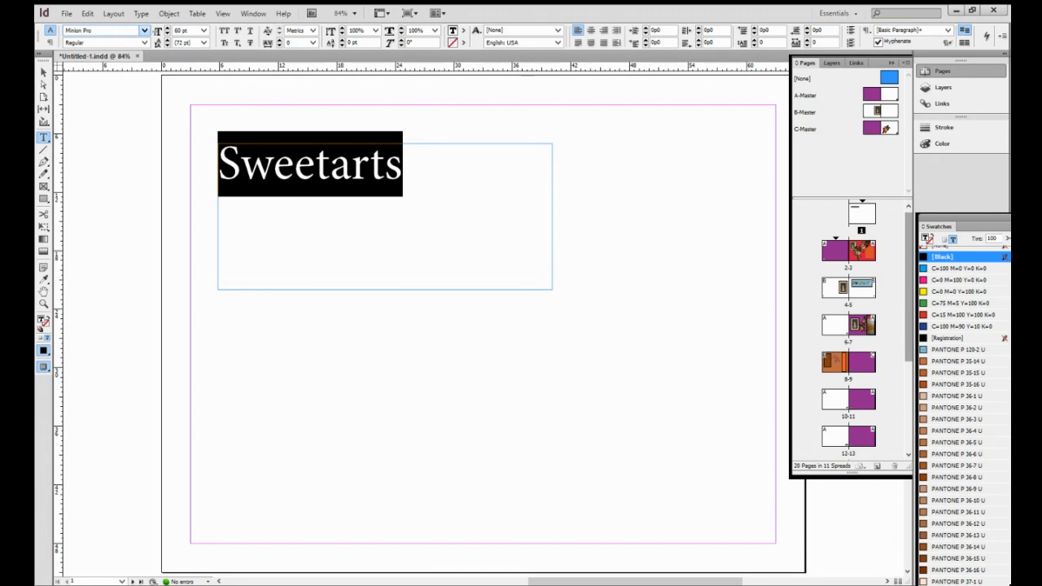
key("Return")
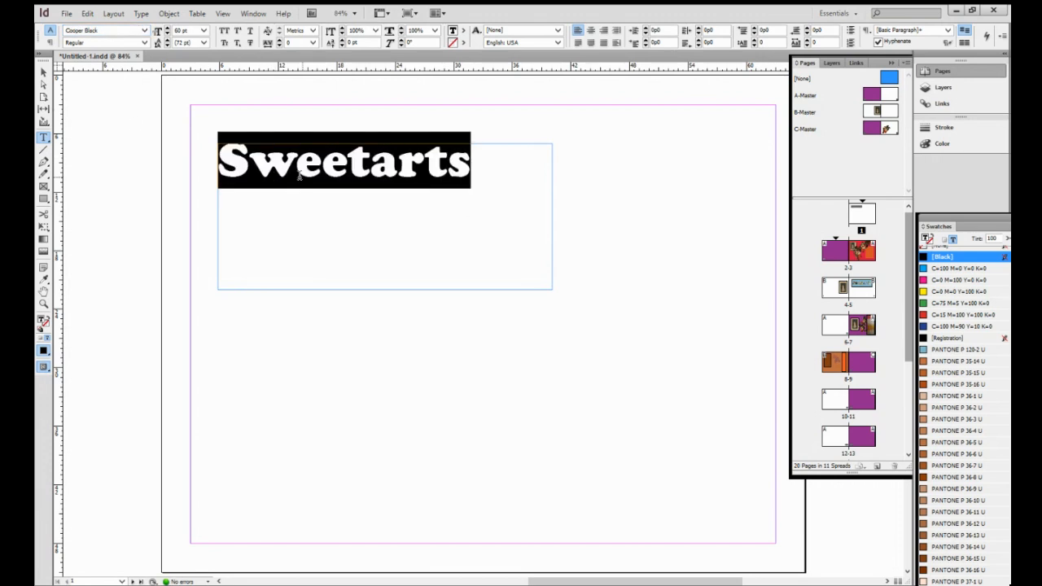
left_click(514, 232)
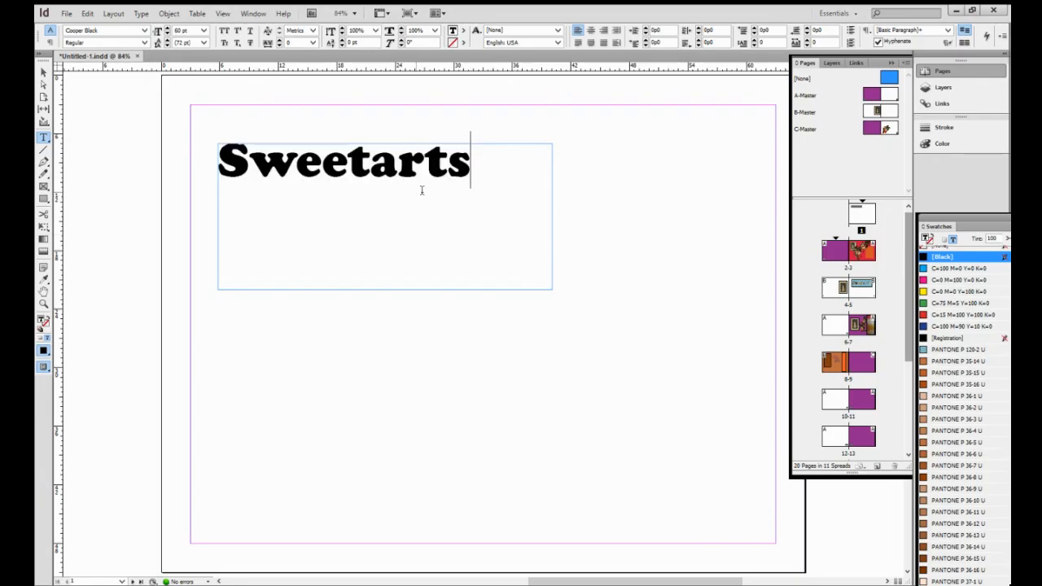
- Convert the Sweetarts text frame to outlines
left_click(44, 72)
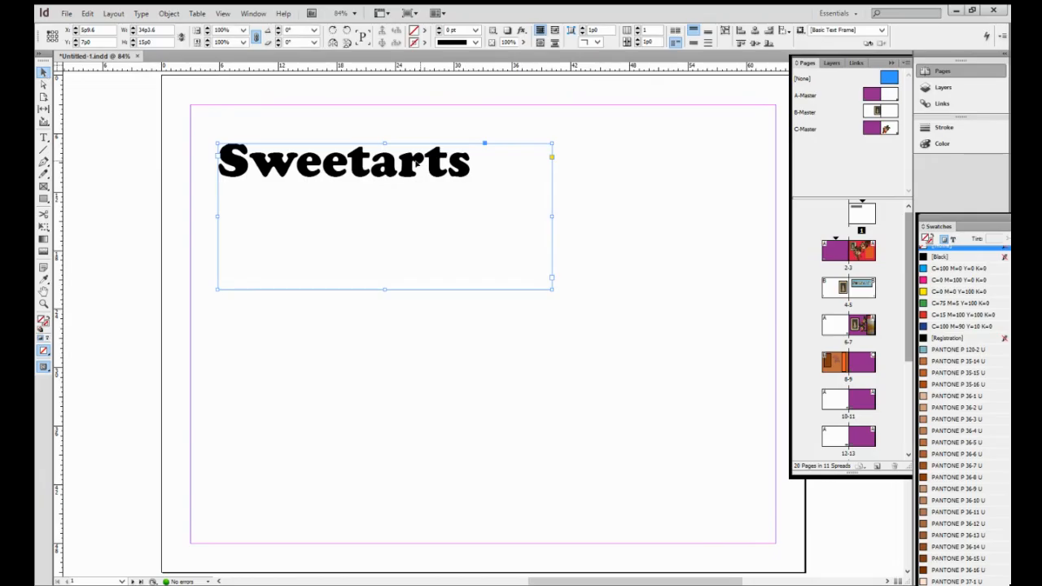
left_click(143, 14)
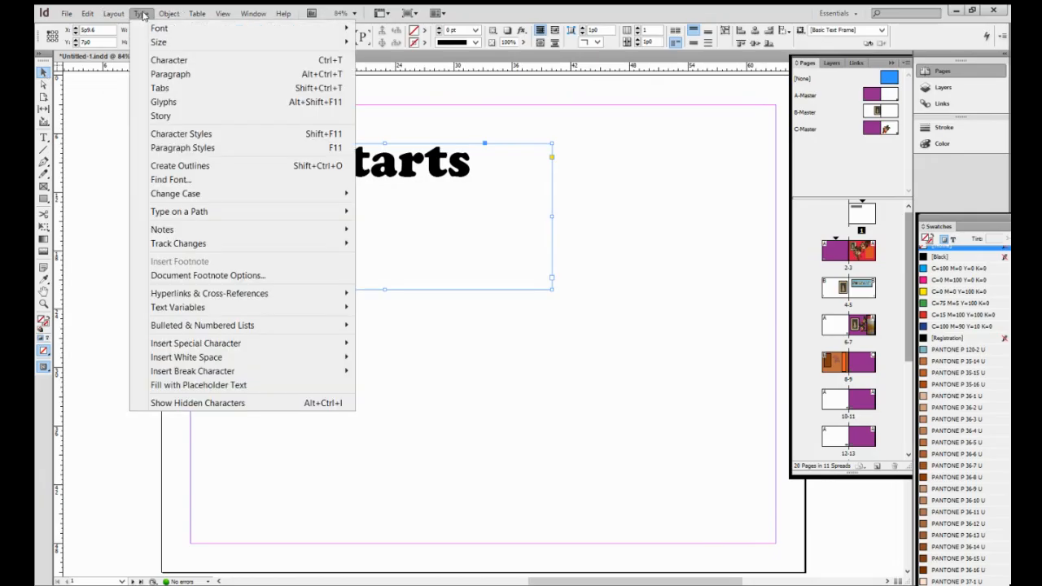
left_click(184, 167)
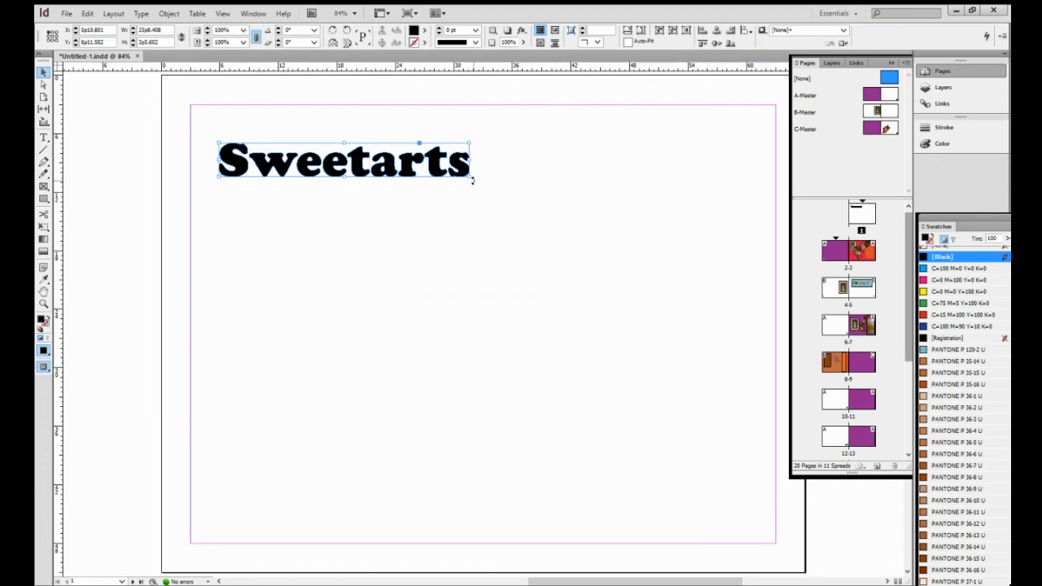
- Enlarge the outlined lettering to about 47p9 wide by 6p5 high and move it to about X 6p5, Y 8p0
left_click_drag(472, 177, 482, 210)
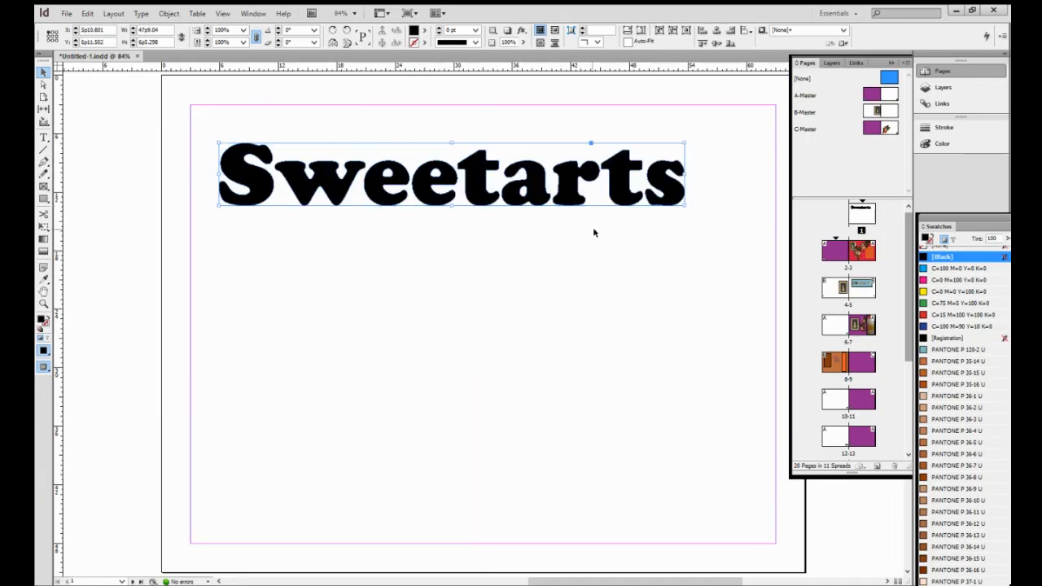
mouse_move(487, 189)
left_mouse_down()
mouse_move(486, 210)
mouse_move(489, 198)
left_mouse_up()
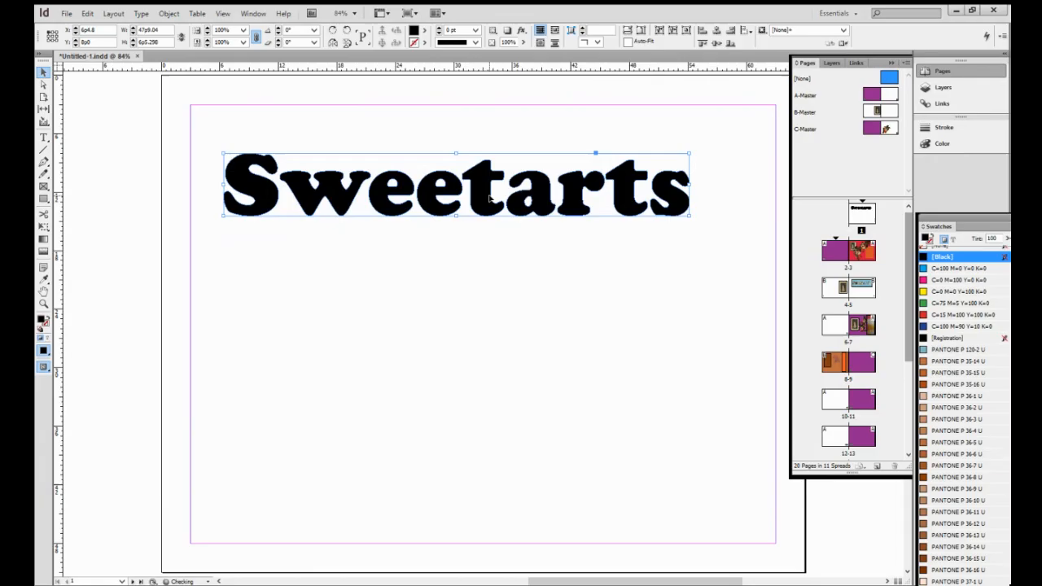
- Place the picture "Sweetarts (Graphic) 1" from the Pictures folder inside the outlined lettering
left_click(66, 15)
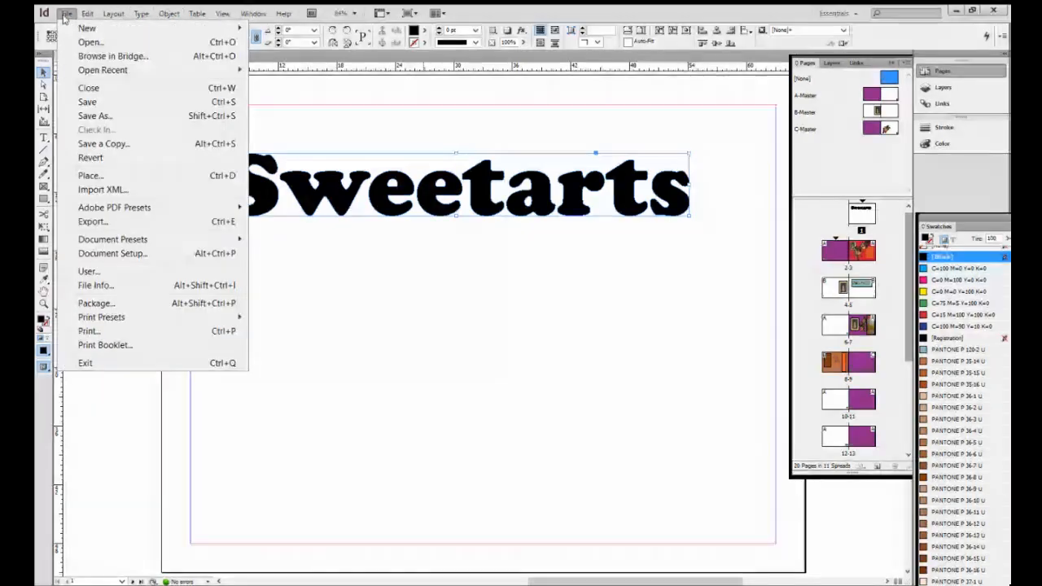
left_click(91, 175)
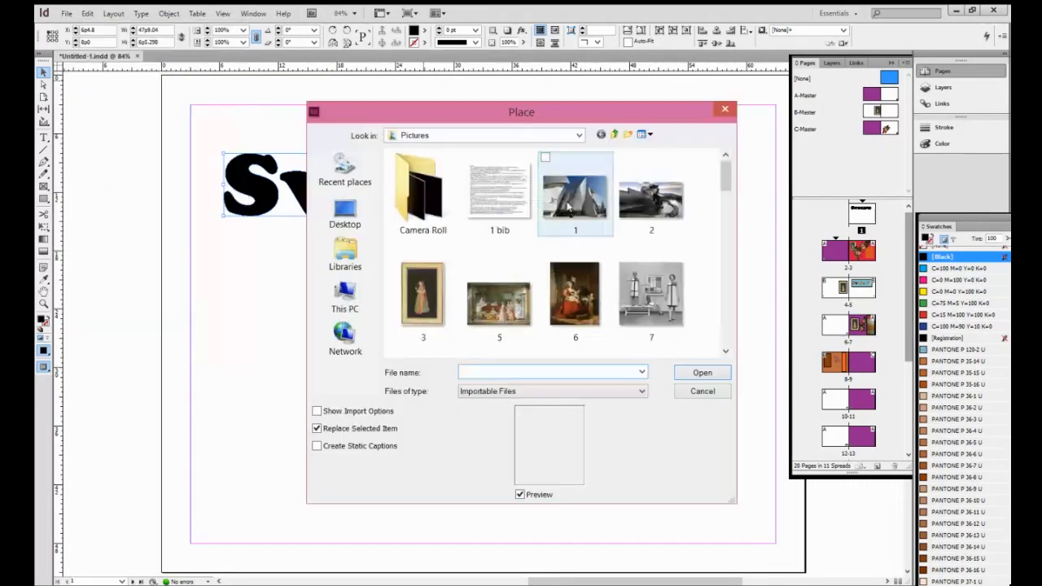
left_click_drag(728, 177, 714, 399)
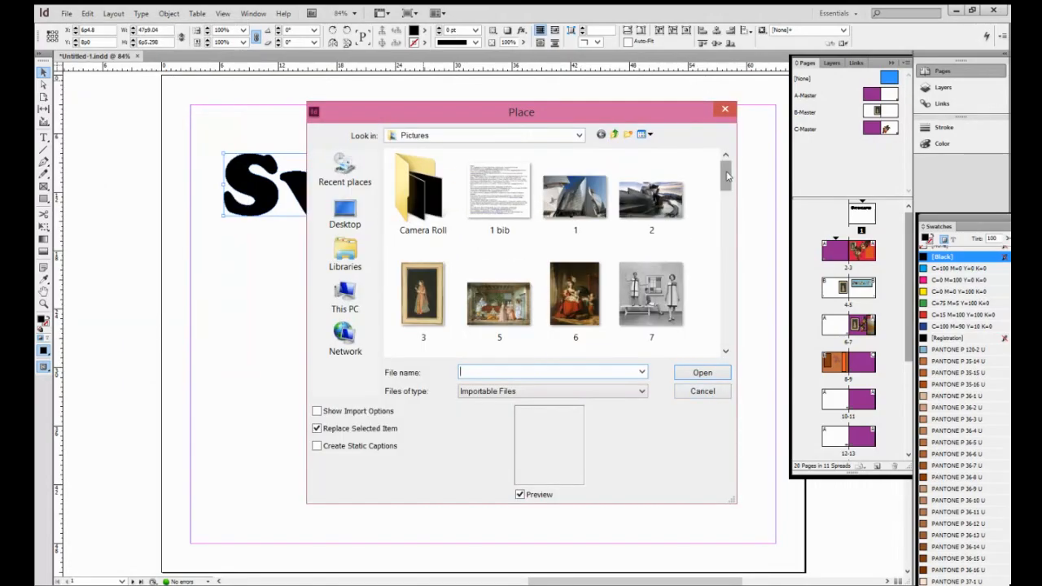
scroll(727, 269, "down", 5)
scroll(727, 269, "down", 3)
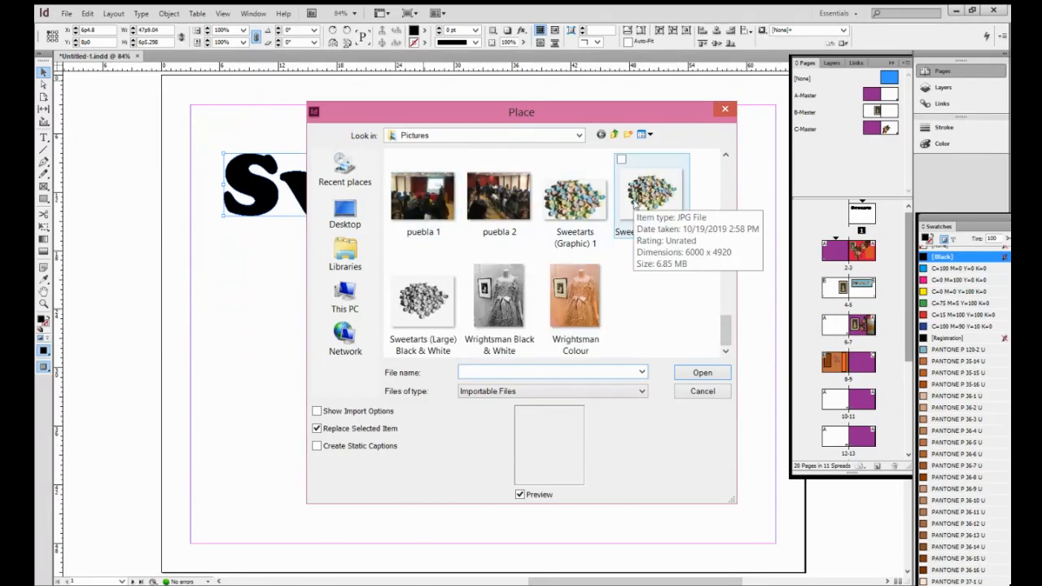
left_click(582, 199)
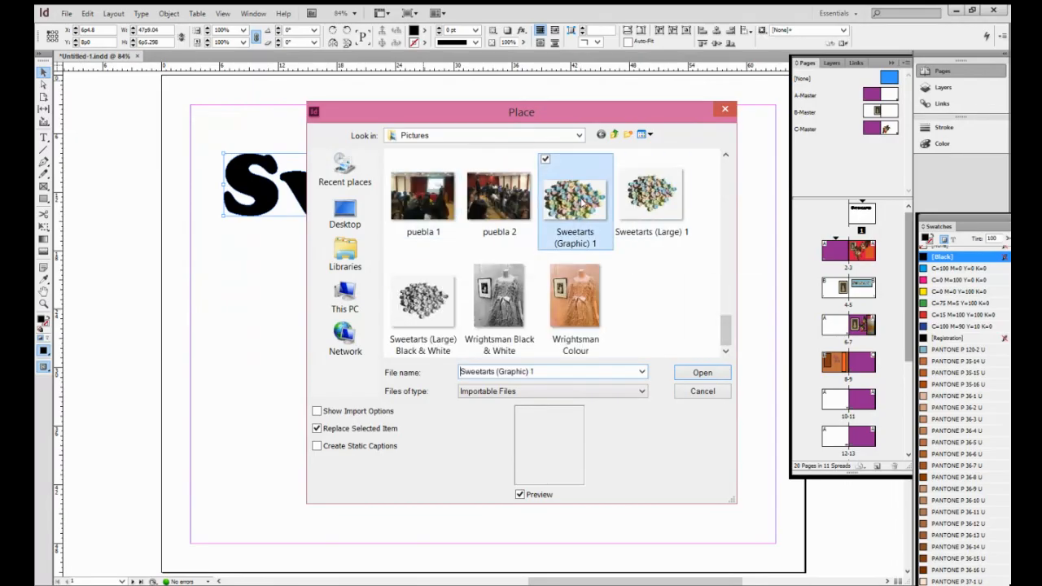
left_click(702, 373)
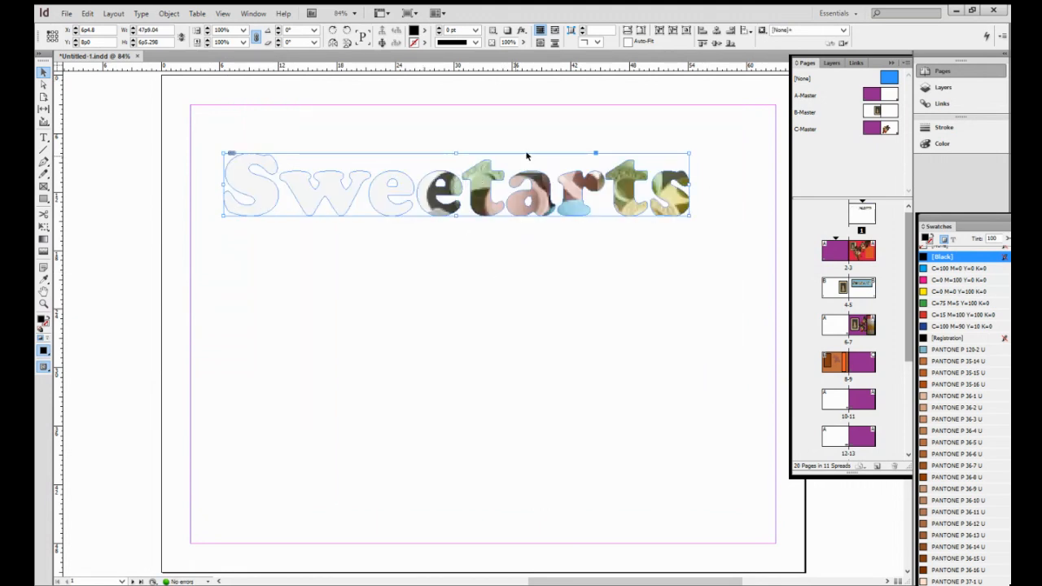
- Try Fill Frame Proportionally and Fit Content Proportionally on the picture inside the lettering
right_click(631, 197)
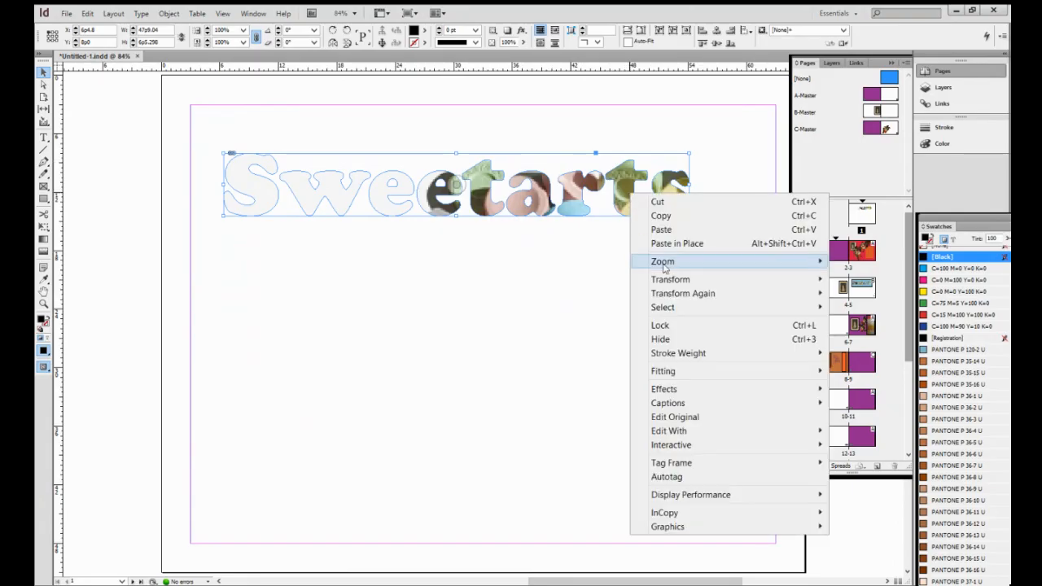
mouse_move(674, 374)
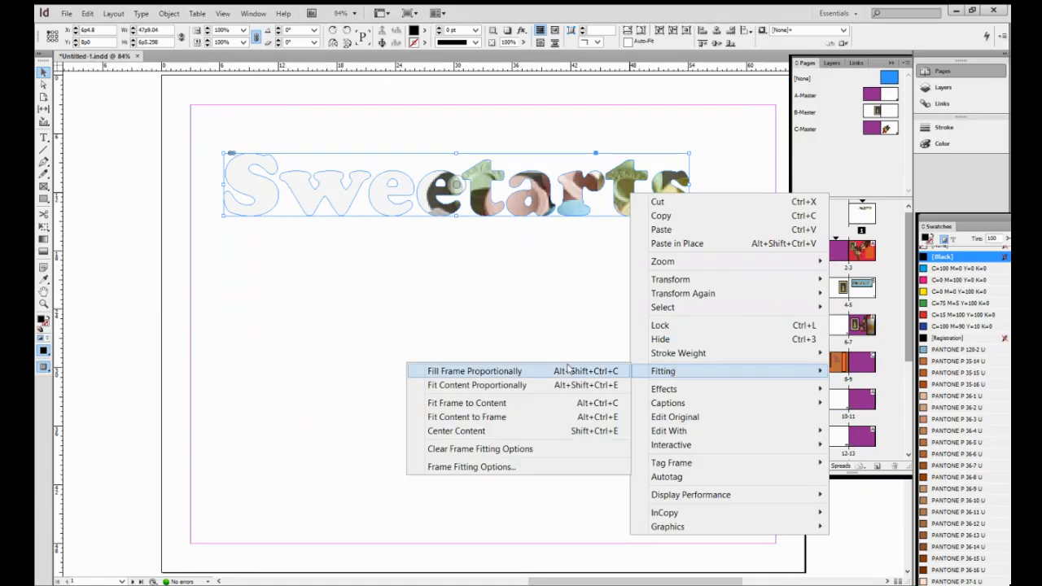
left_click(542, 375)
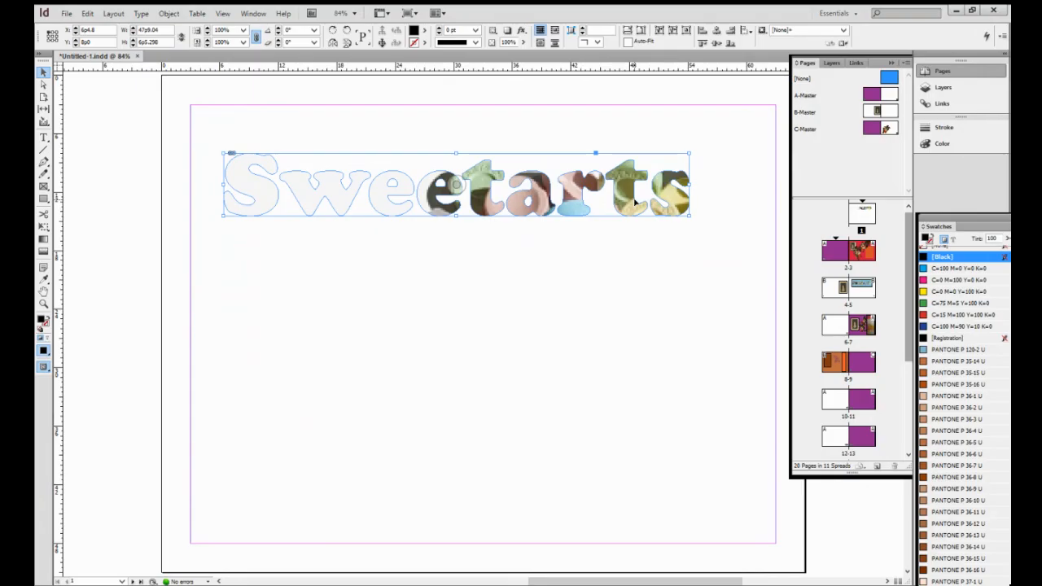
right_click(635, 201)
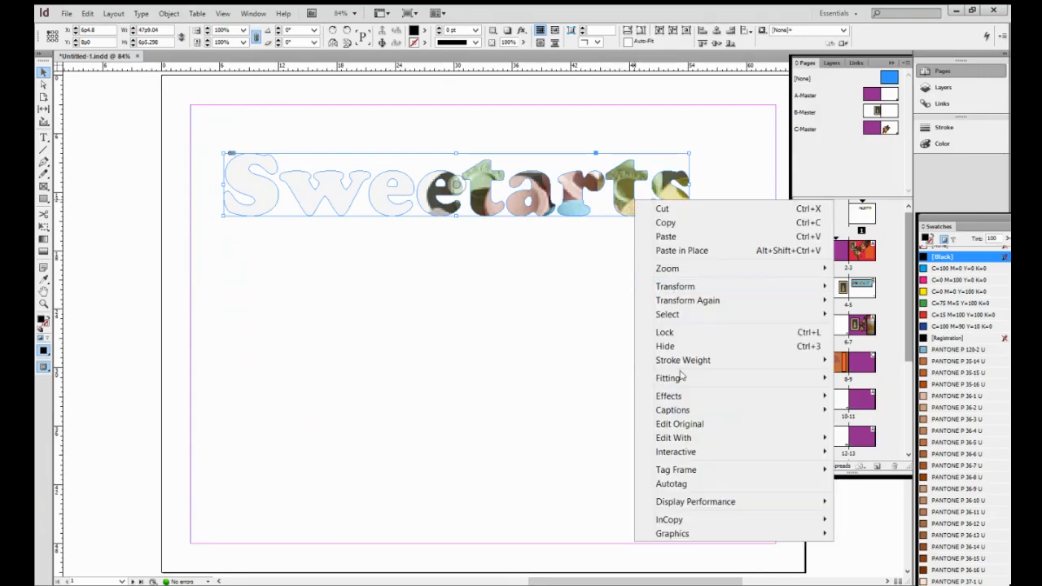
mouse_move(687, 380)
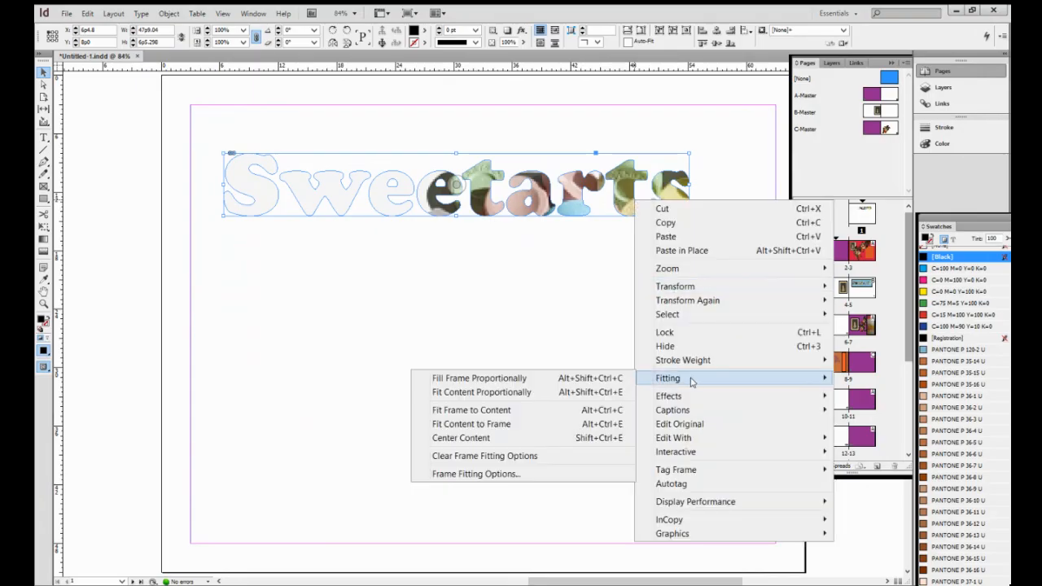
left_click(578, 396)
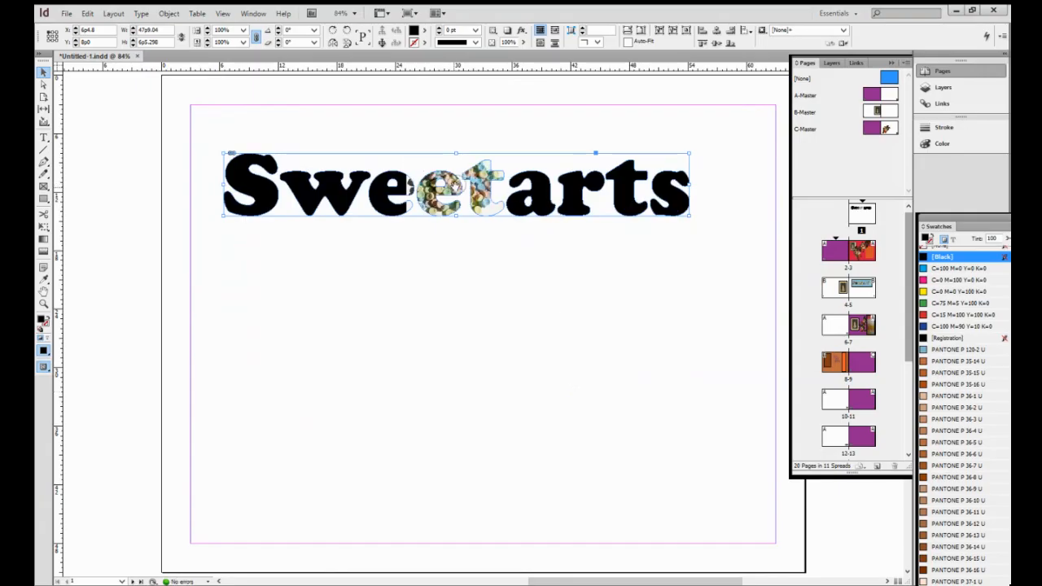
- Fit the candy picture to the lettering with Fill Frame Proportionally
right_click(688, 198)
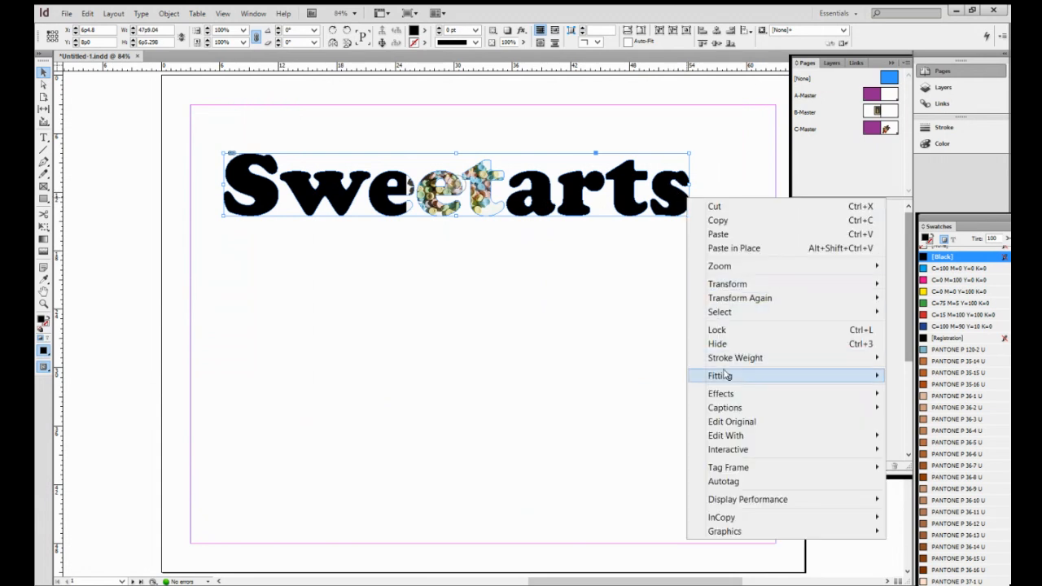
mouse_move(727, 376)
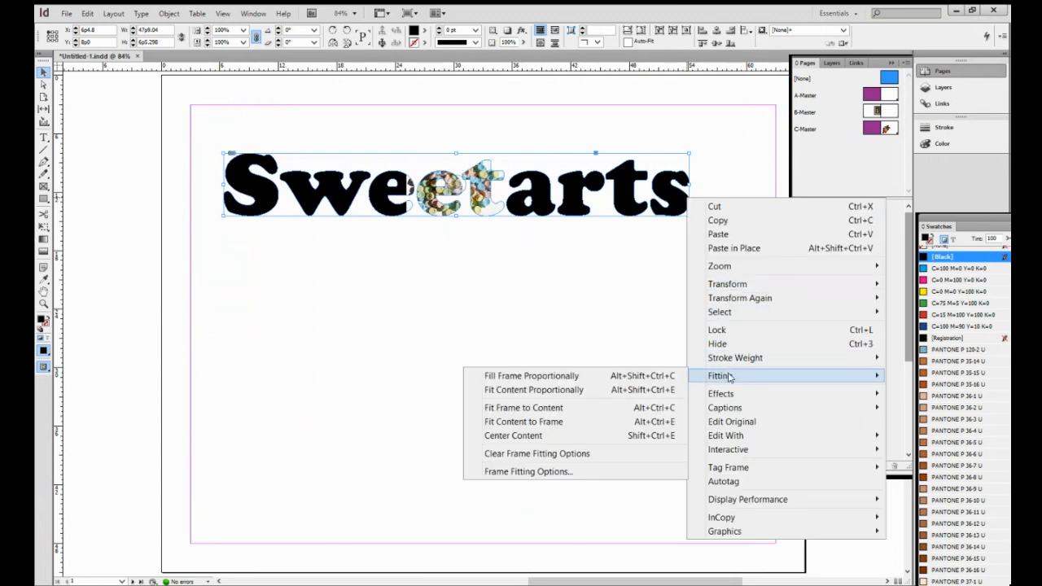
left_click(598, 379)
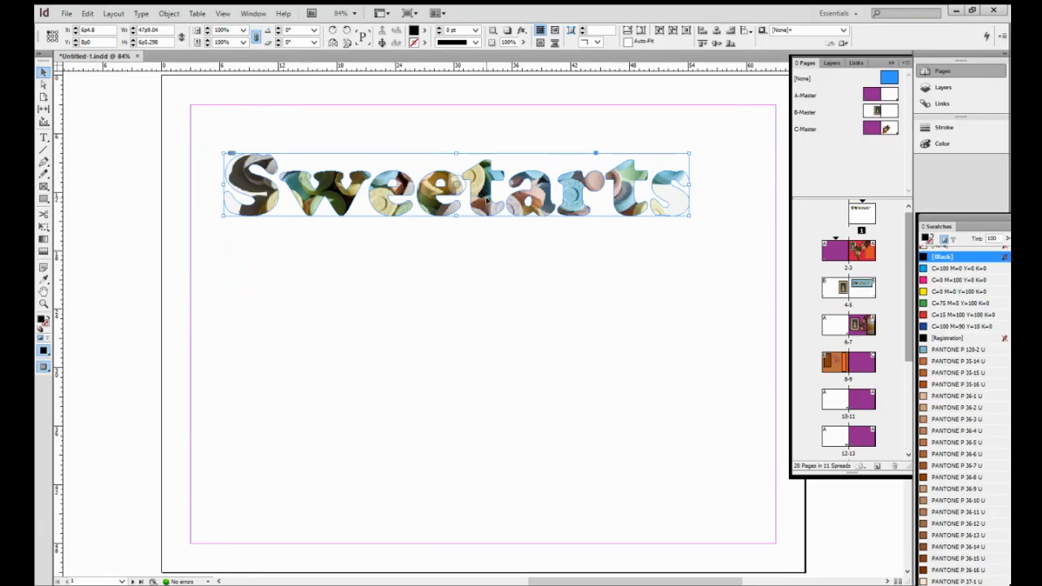
- Enlarge the picture inside the lettering to about 55p10 wide by 34p11 high so it extends past both ends of the word
left_click(457, 186)
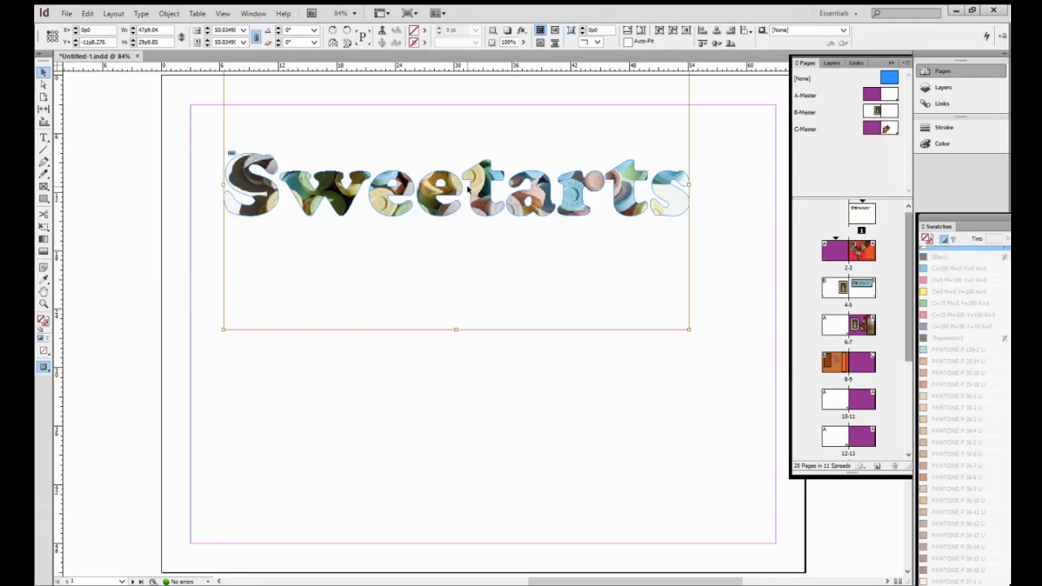
key("Escape")
left_click(454, 184)
left_click_drag(688, 329, 712, 360)
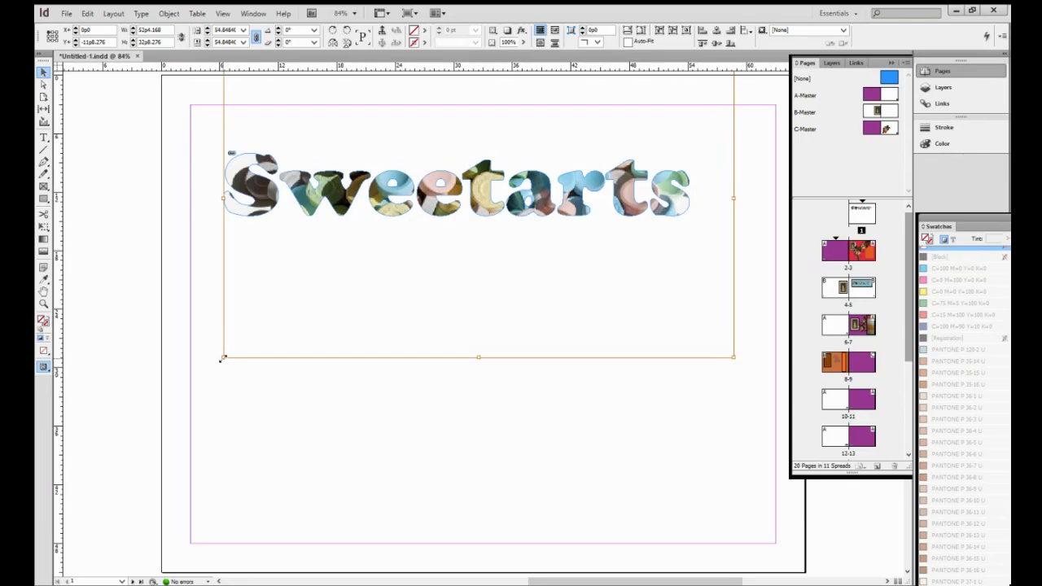
left_click_drag(221, 359, 188, 381)
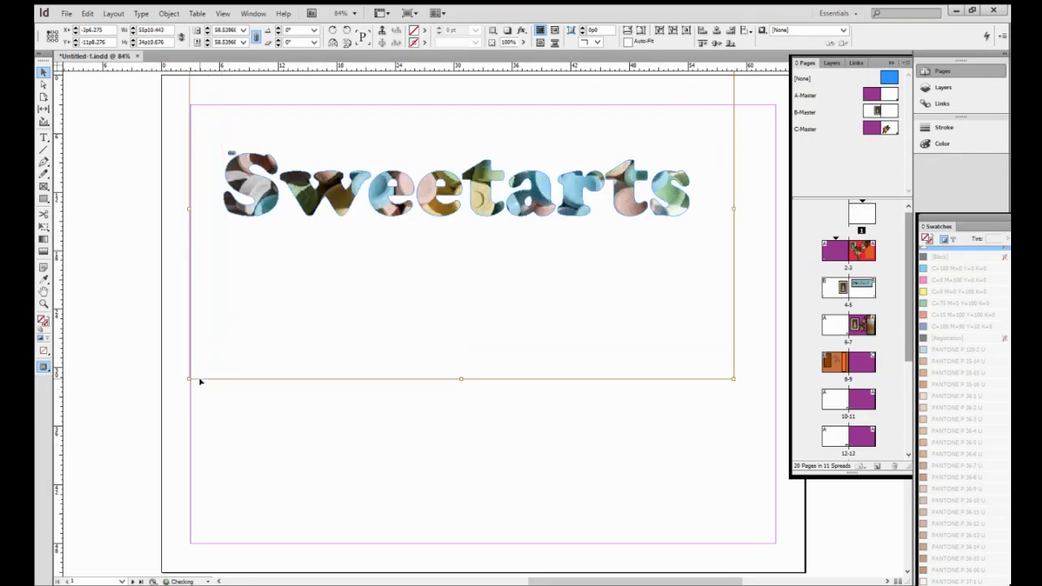
left_click(435, 313)
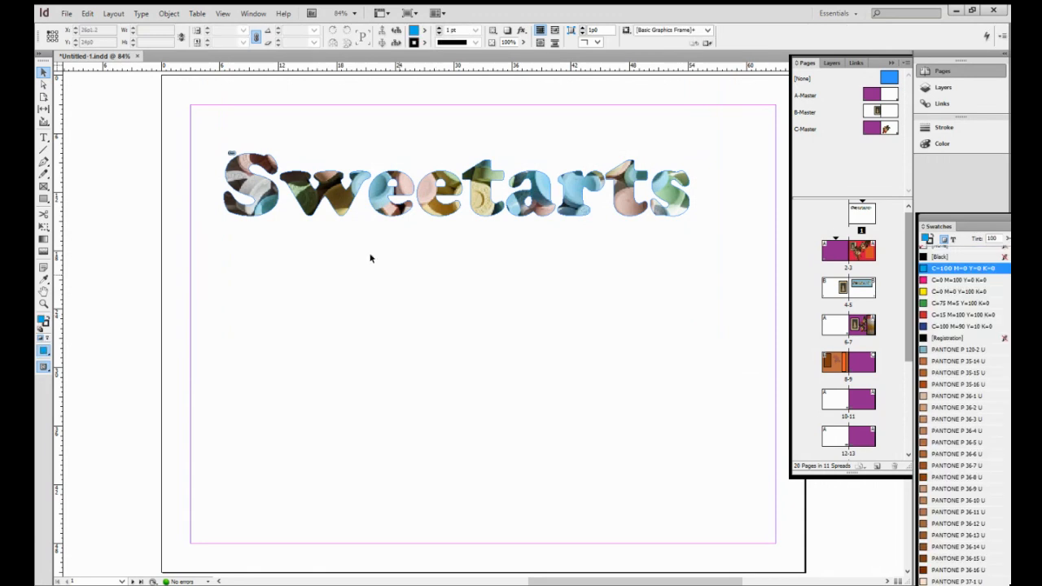
- Shift the candy picture inside the lettering slightly left, to about X -5p4.8 and Y -11p4.8
left_click(447, 203)
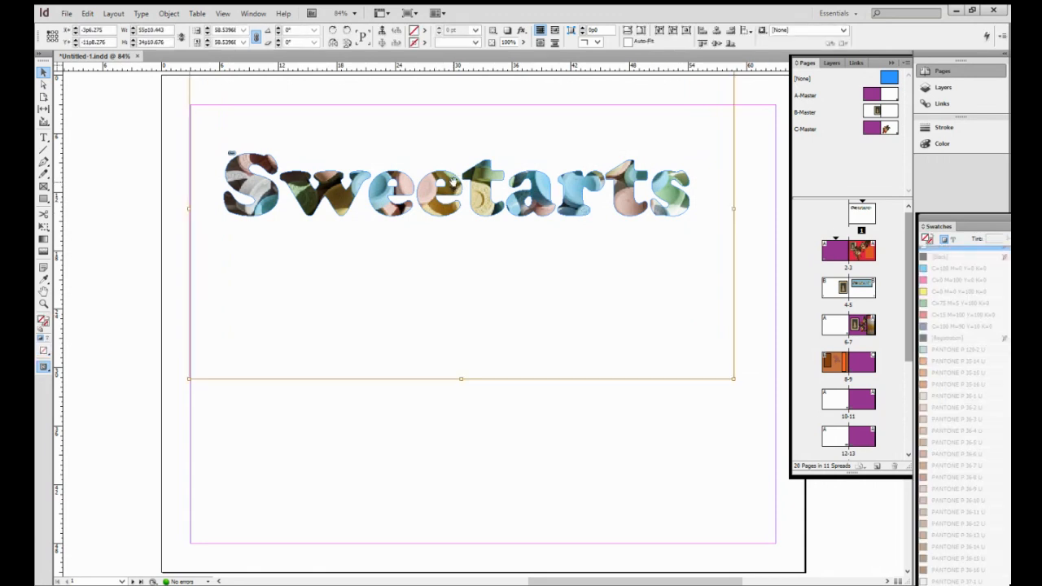
left_click(447, 214)
left_click(460, 189)
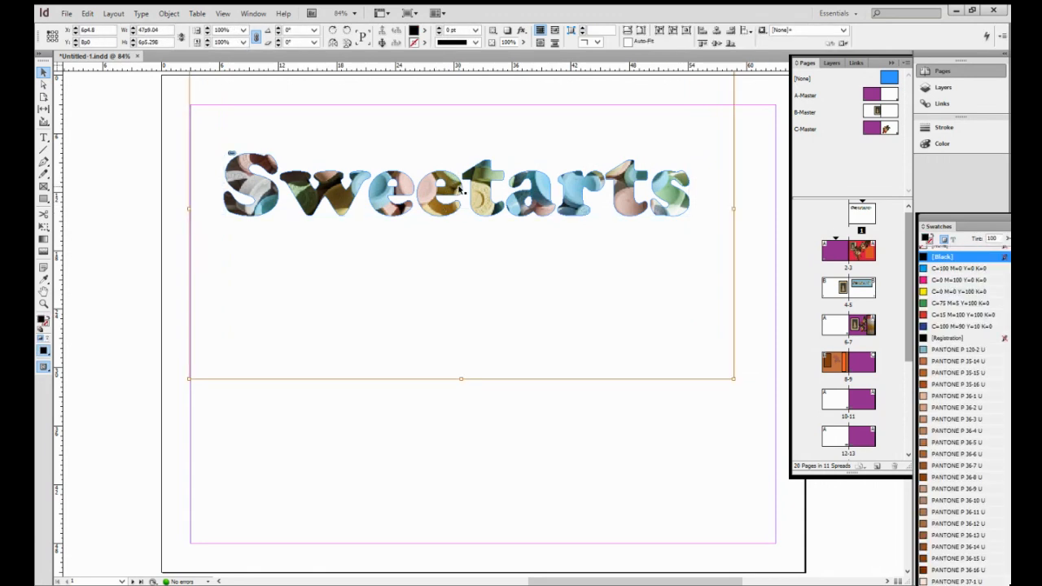
left_click_drag(425, 196, 407, 198)
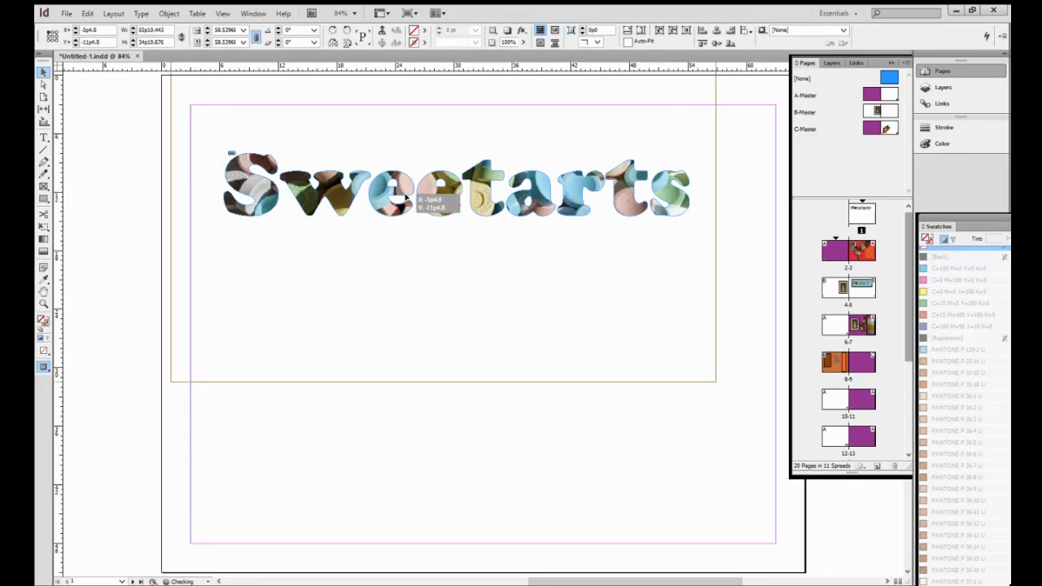
- Move the whole picture-filled lettering to about X 7p1 and Y 7p10, leaving it deselected
left_click(408, 198)
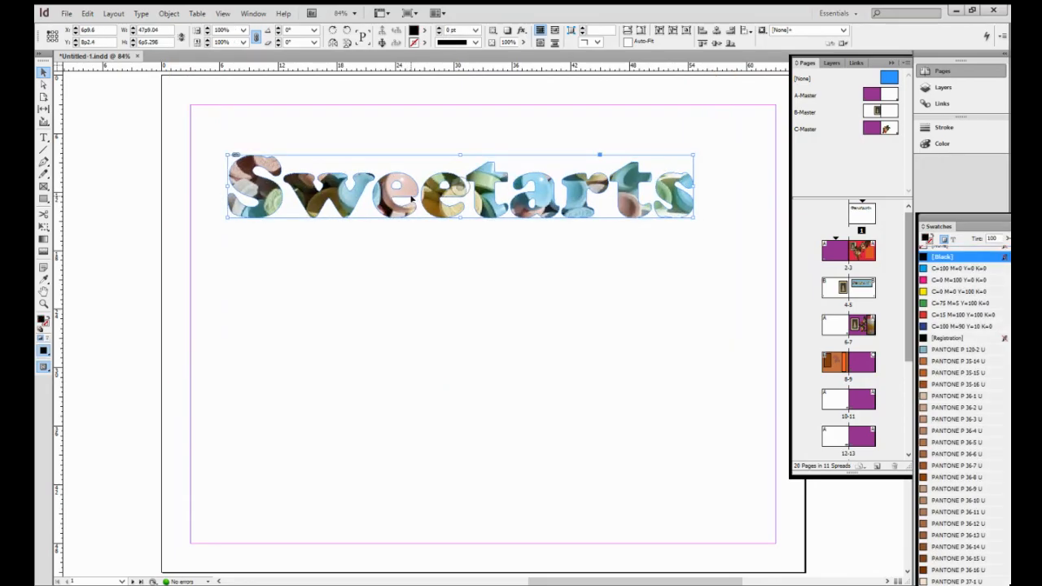
left_click_drag(460, 186, 463, 183)
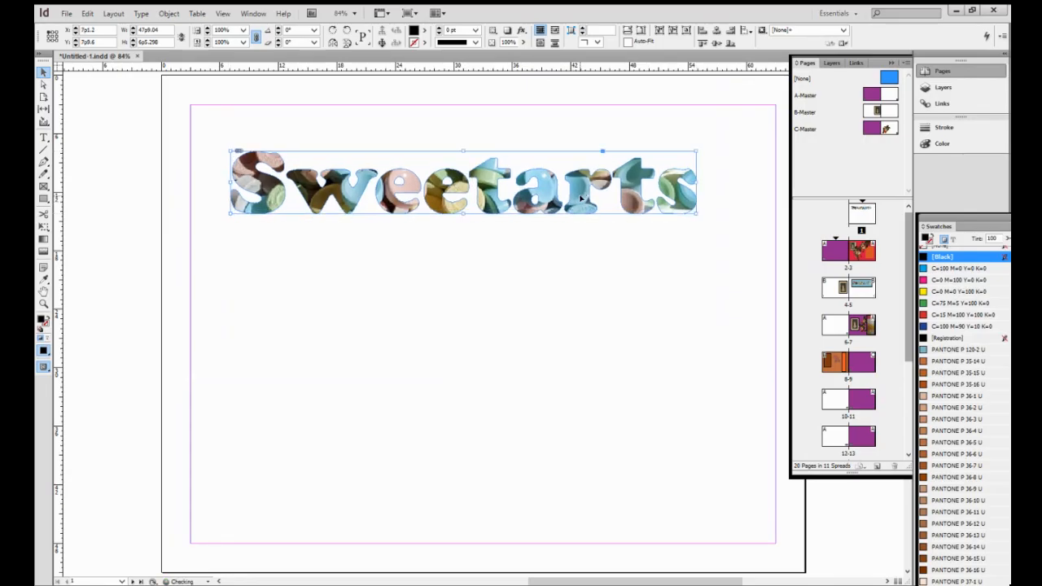
left_click(460, 281)
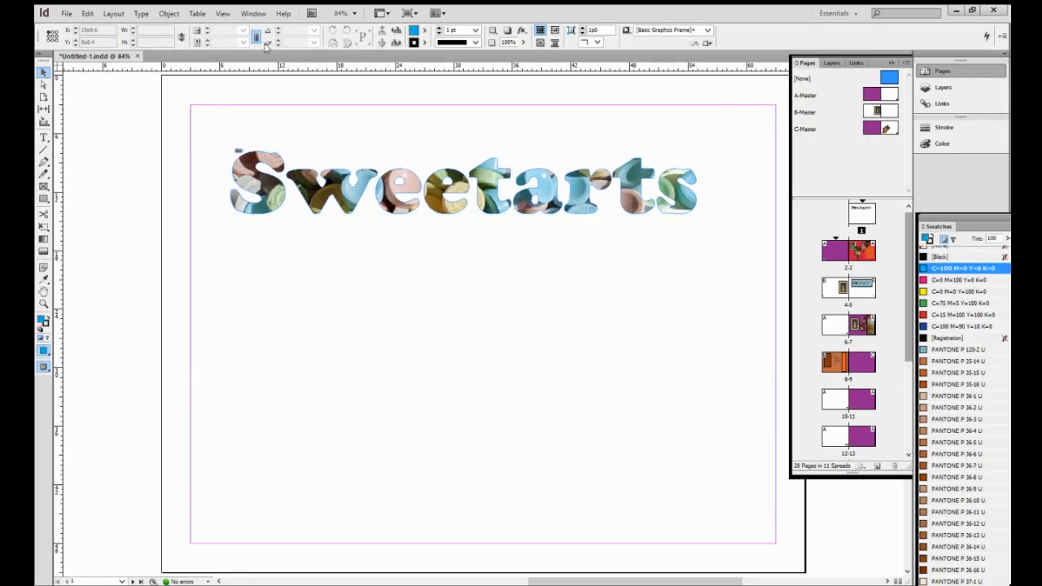
- Check the picture-filled lettering in Preview screen mode and return to Normal screen mode
left_click(222, 14)
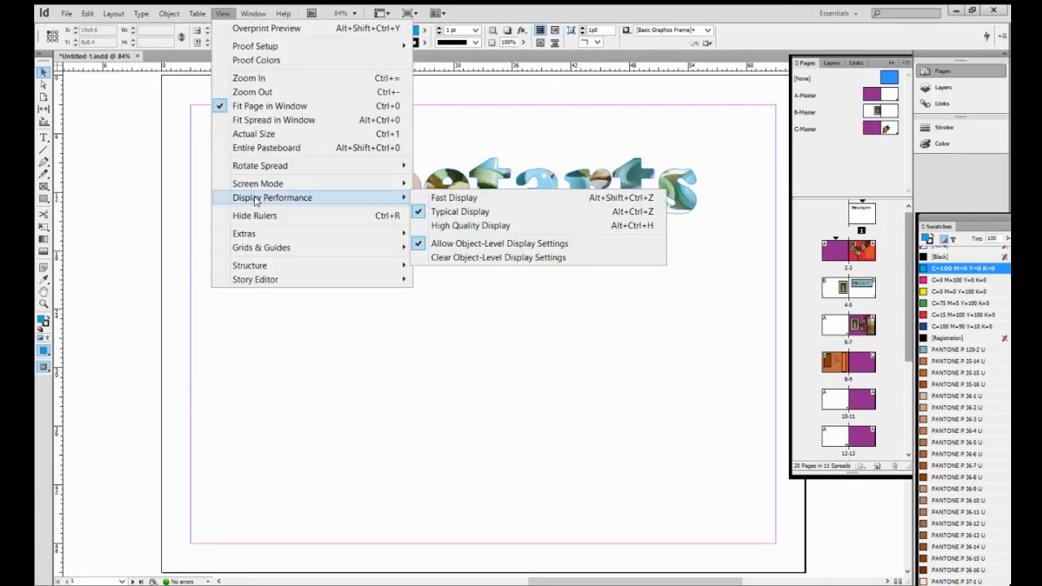
mouse_move(256, 186)
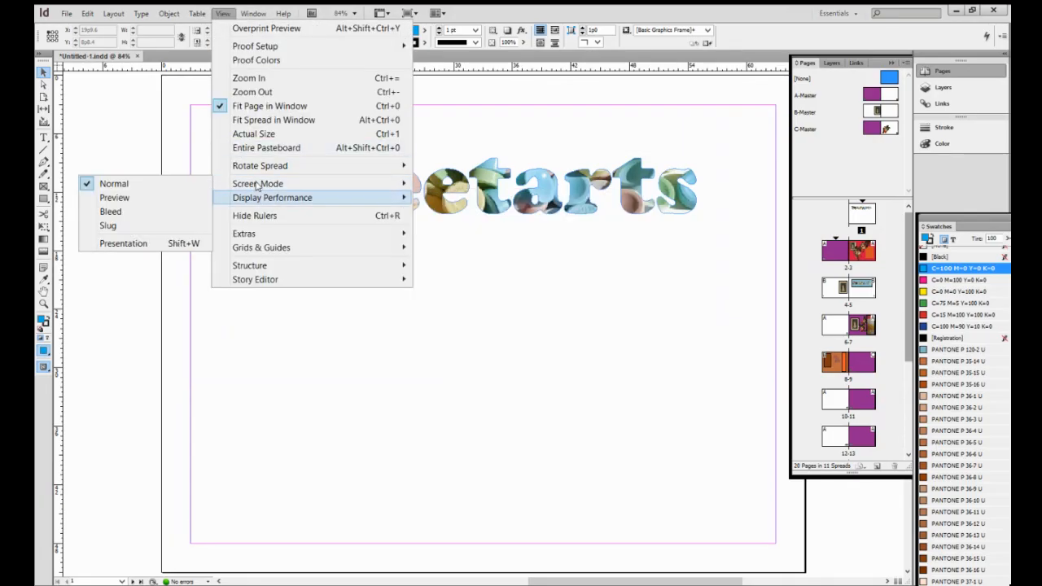
left_click(150, 202)
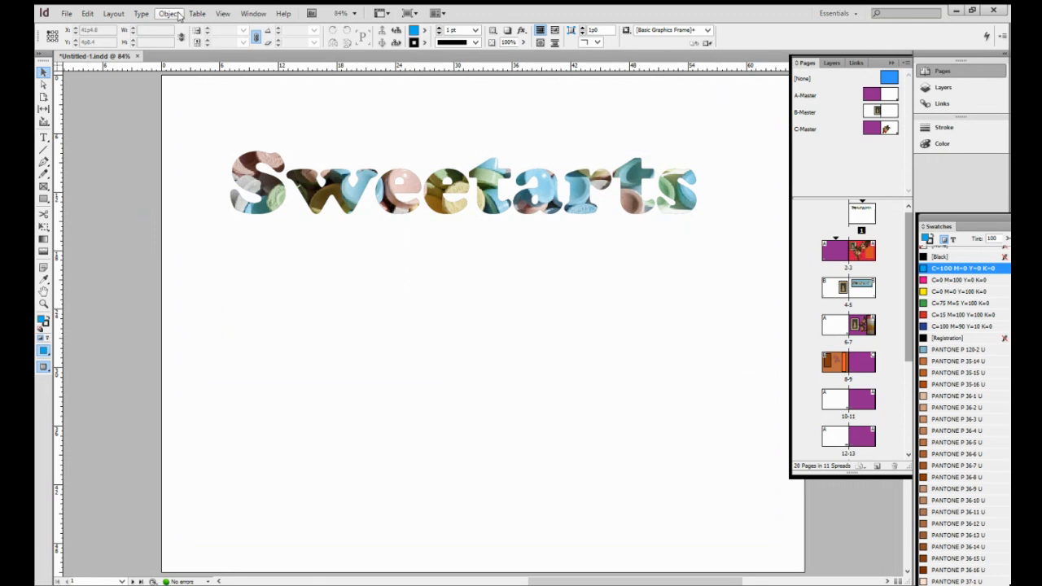
left_click(222, 14)
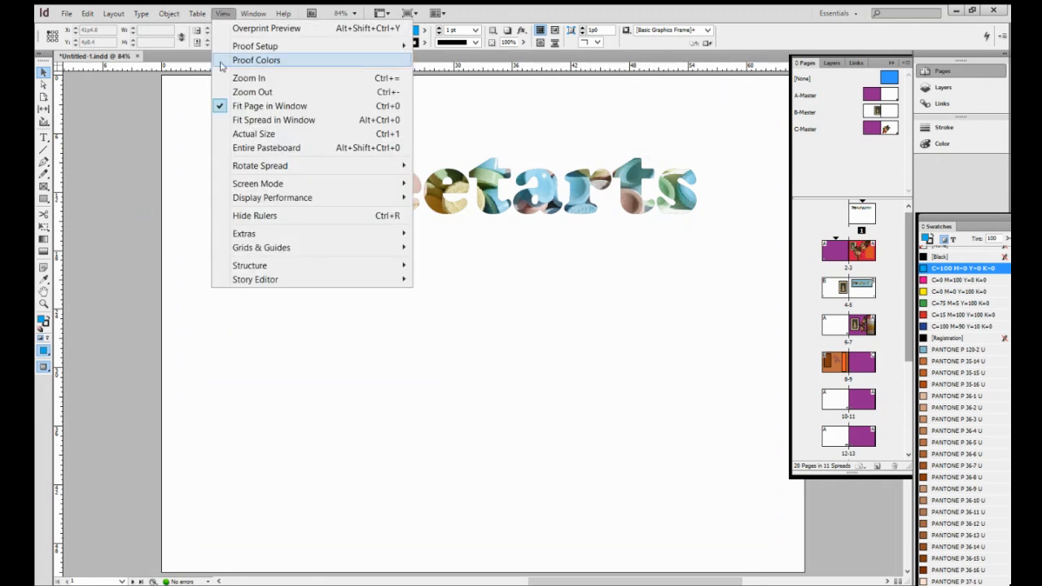
mouse_move(235, 190)
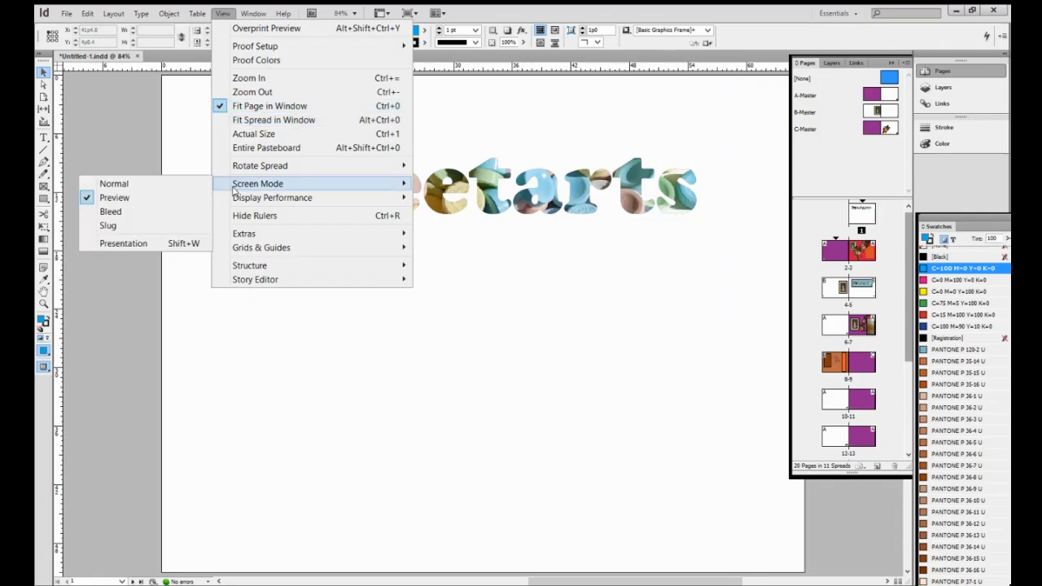
left_click(198, 184)
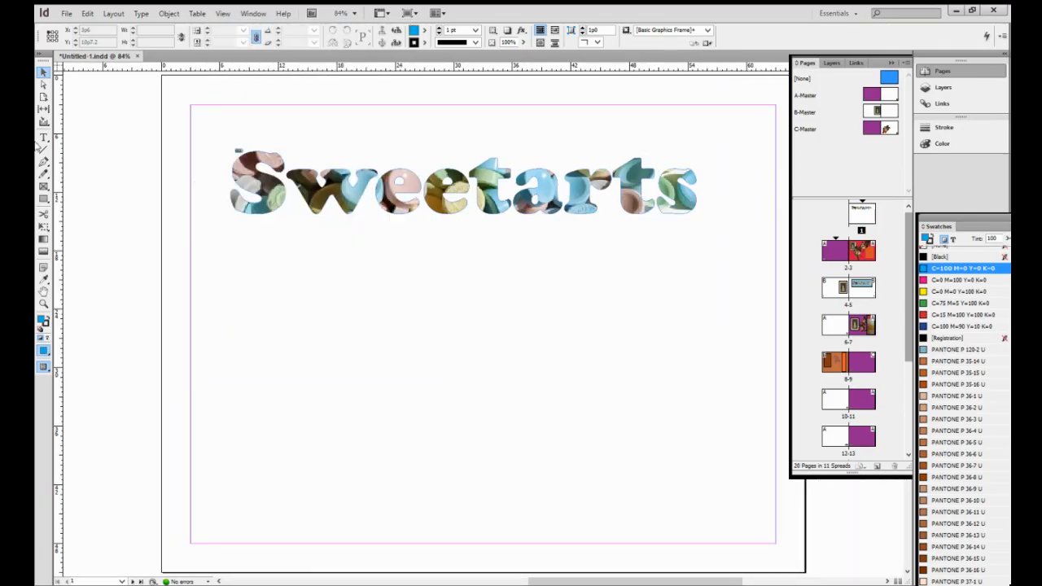
- Draw a rectangle about 54p6 wide by 14p0 high over the lettering and fill it with PANTONE P 120-2 U
left_click(44, 199)
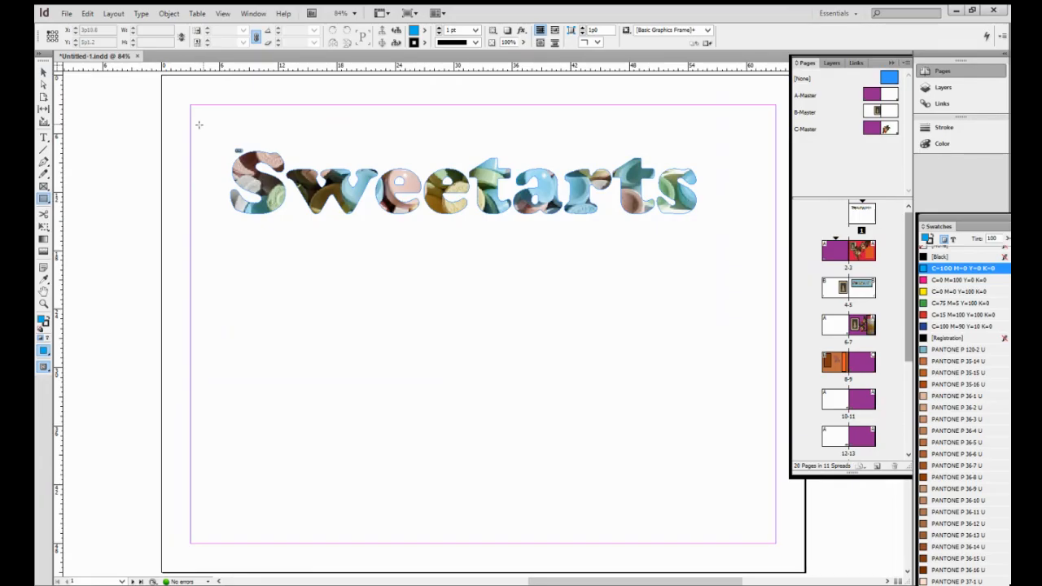
left_click_drag(200, 124, 731, 261)
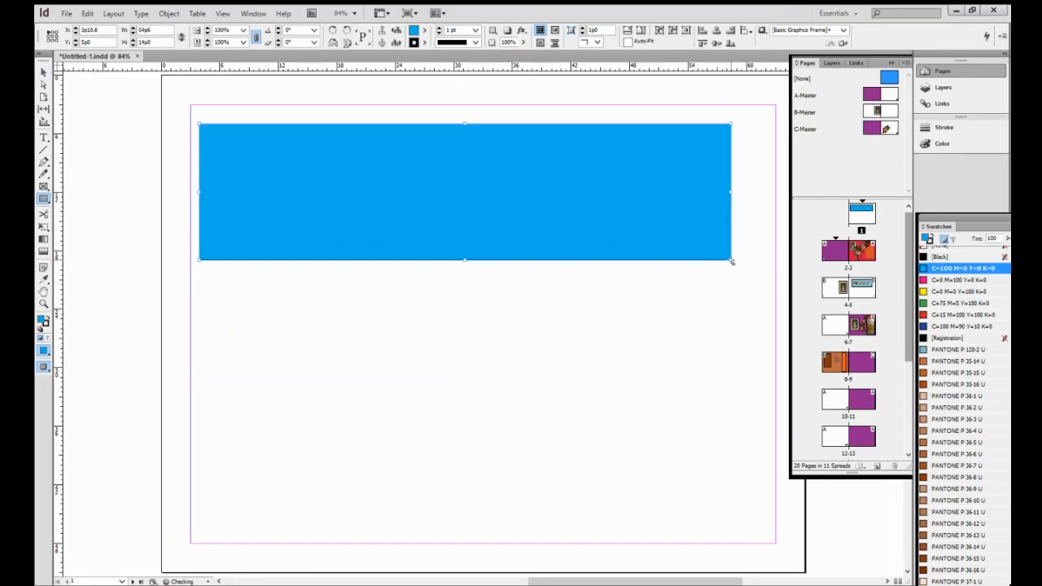
left_click(961, 349)
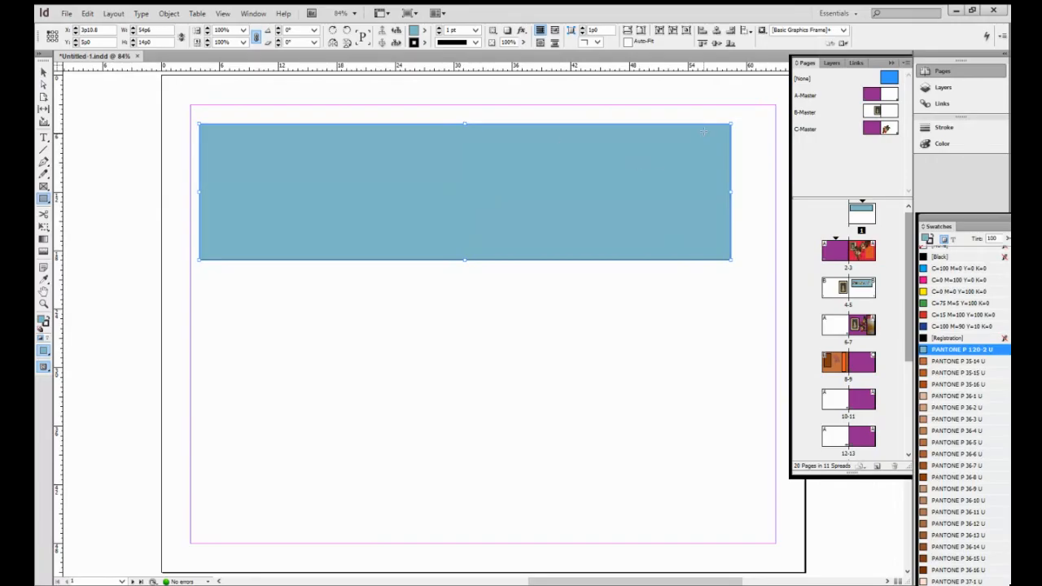
- Arrange the rectangle behind the Sweetarts lettering as its background and leave it deselected
right_click(663, 161)
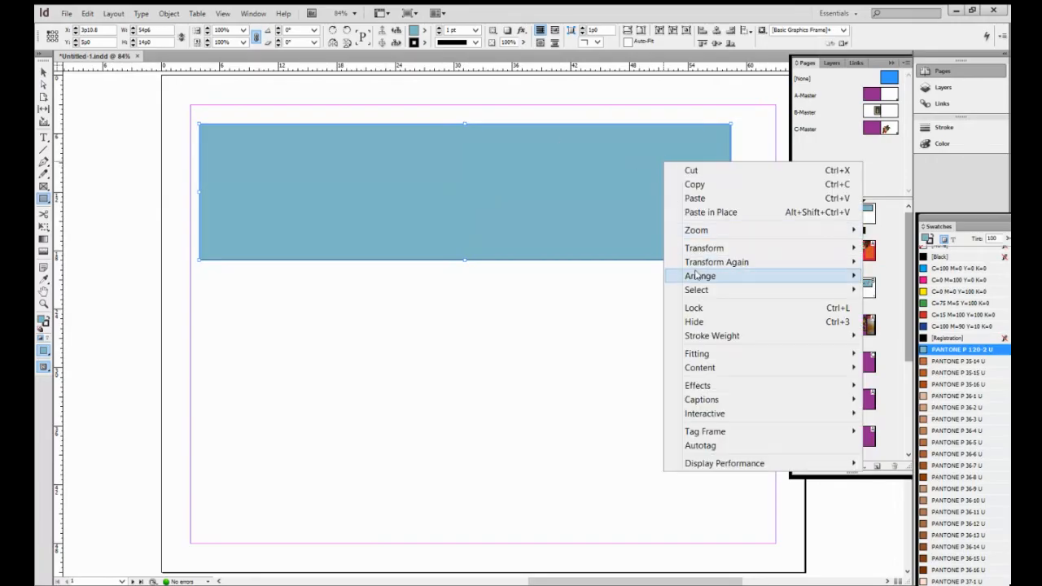
mouse_move(699, 279)
left_click(616, 291)
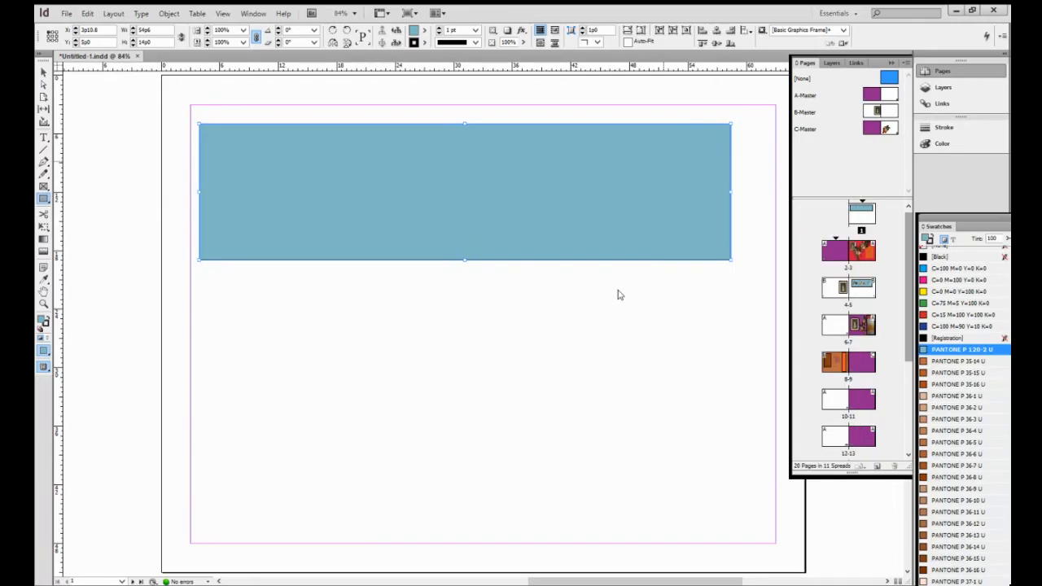
key("v")
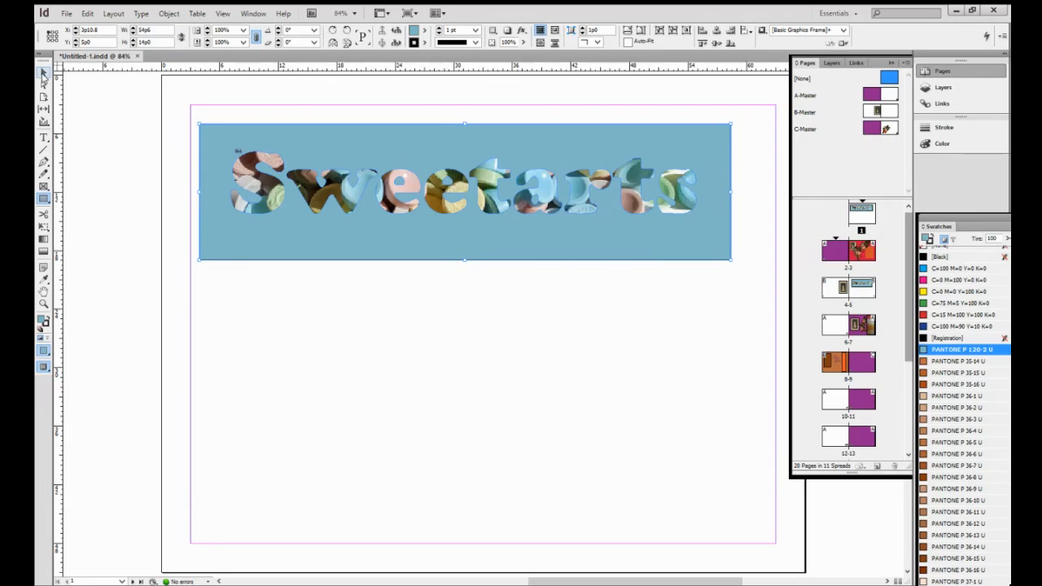
left_click(410, 359)
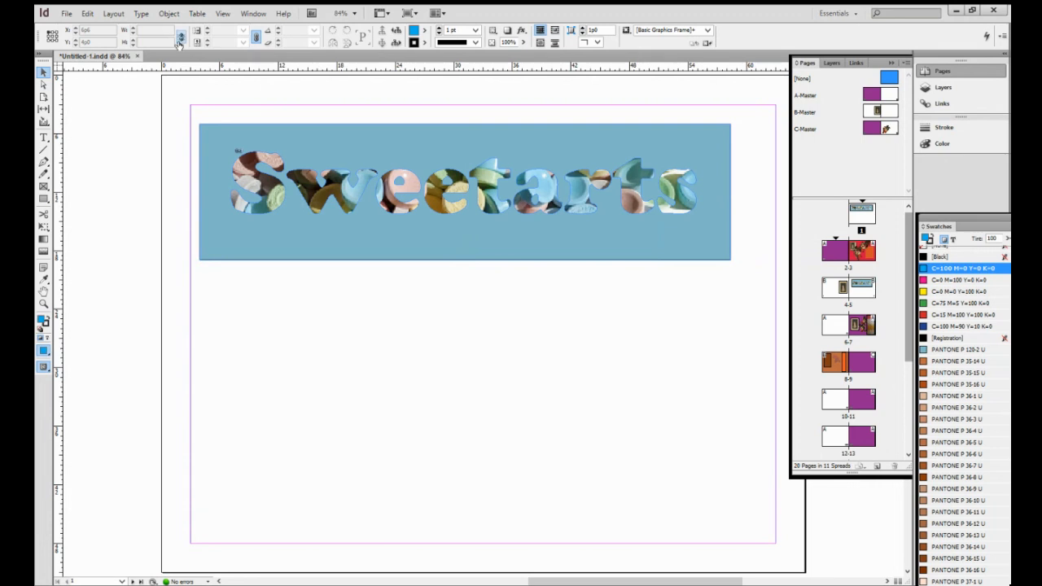
- Set the screen mode to Preview to show the lettering and its background without guides and frame edges
left_click(228, 14)
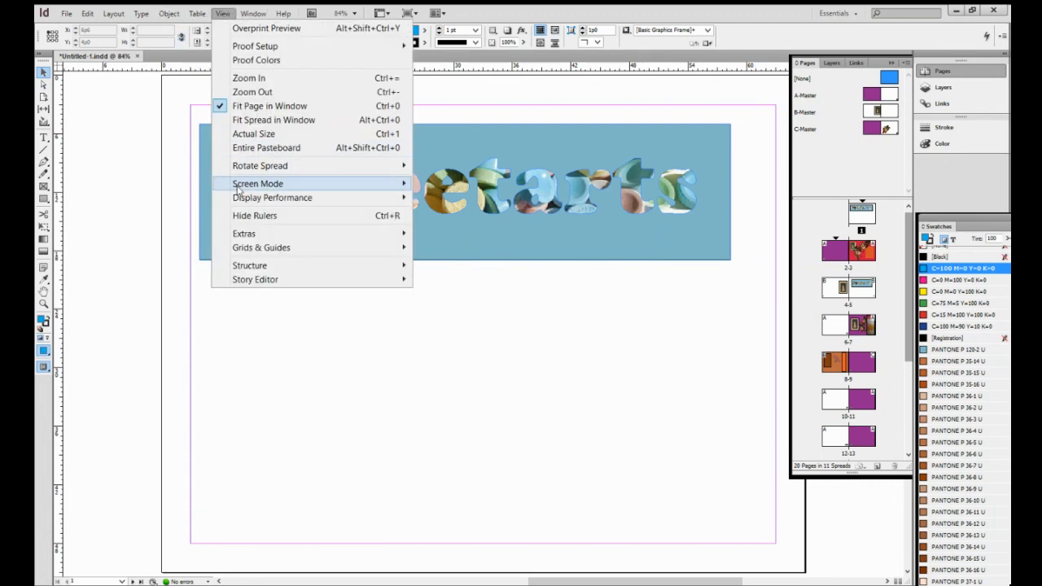
mouse_move(239, 189)
left_click(222, 14)
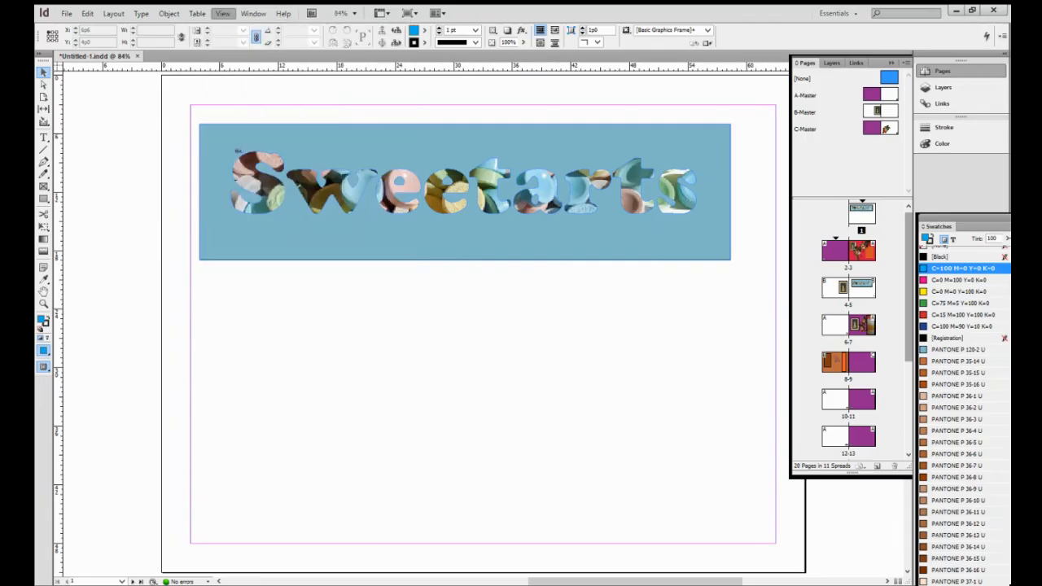
left_click(198, 13)
left_click(207, 16)
left_click(257, 13)
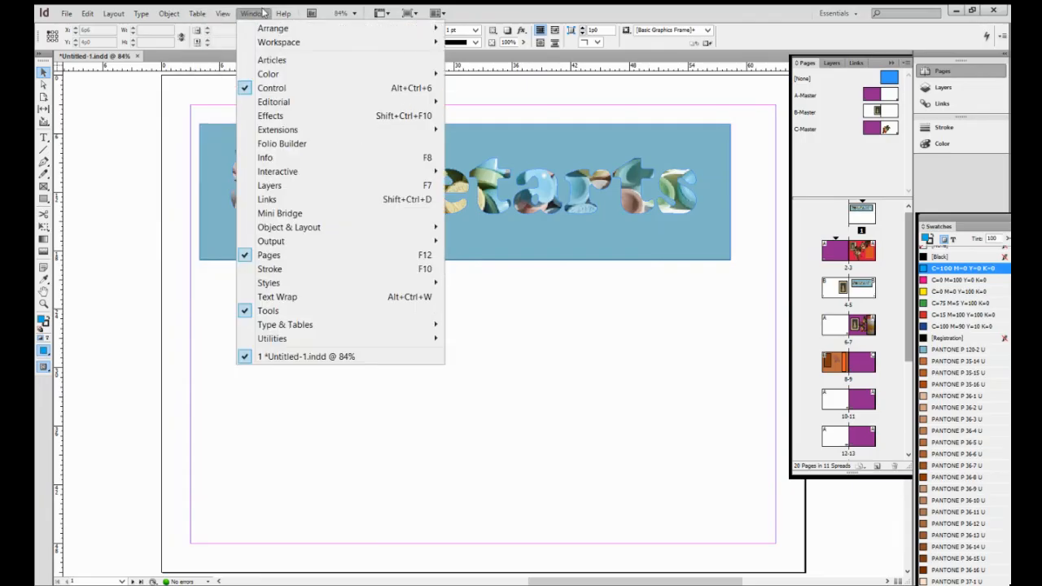
mouse_move(223, 13)
mouse_move(237, 190)
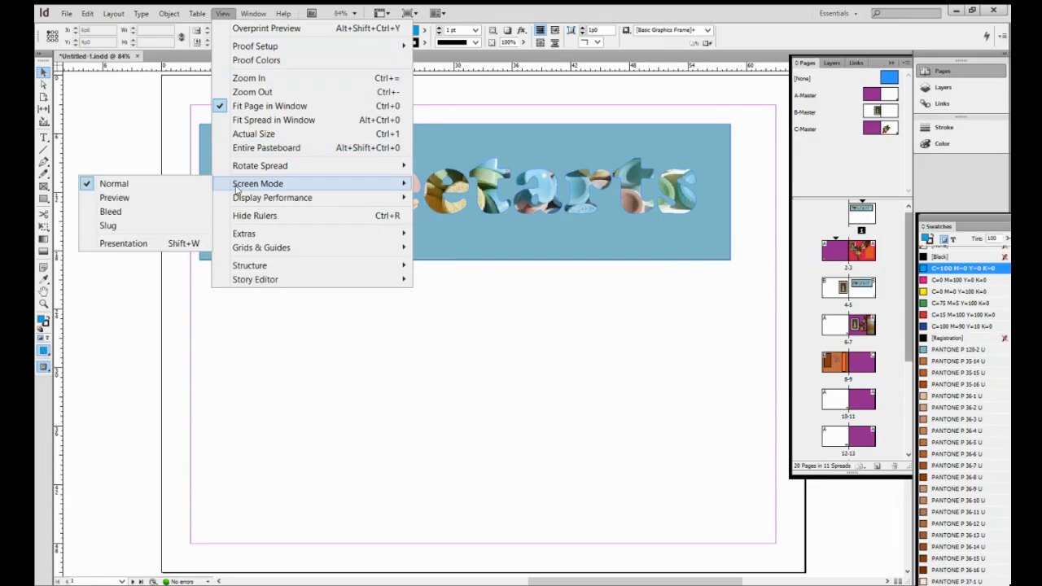
left_click(162, 198)
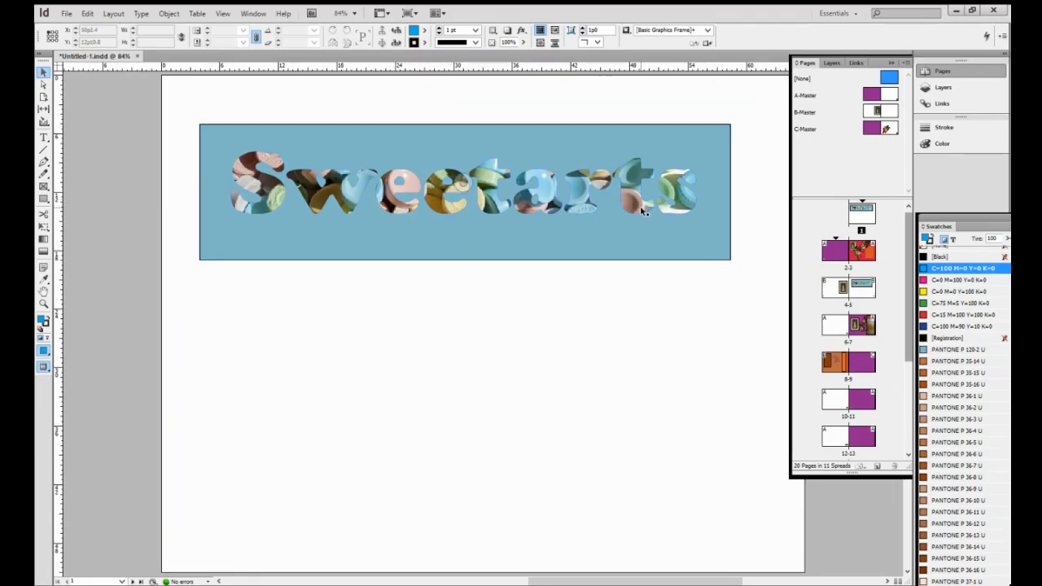
- Try PANTONE P 36-3 U, P 36-15 U, P 36-16 U and P 41-14 U as fills for the background rectangle
left_click(585, 239)
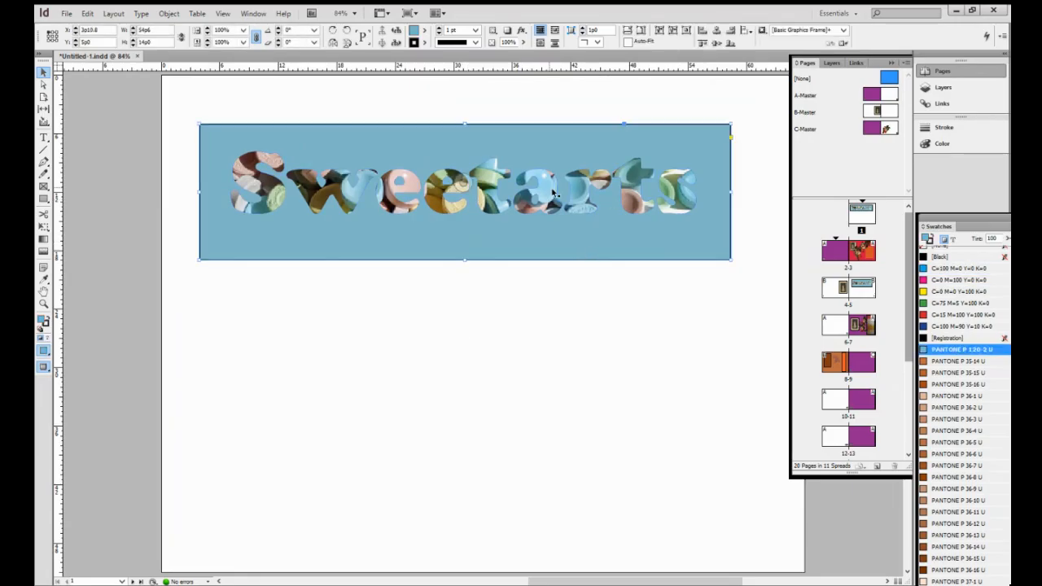
left_click(958, 420)
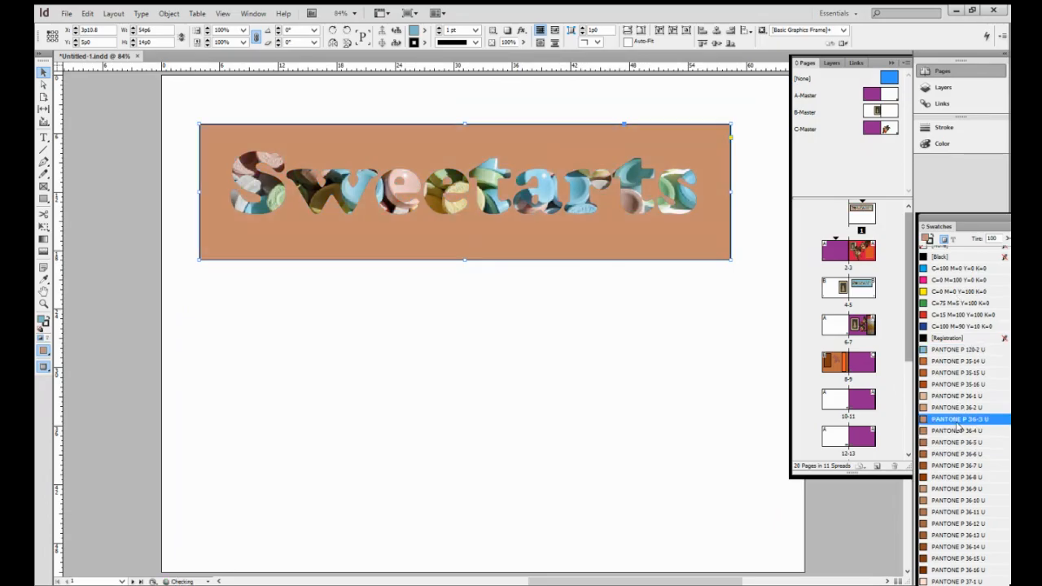
left_click(961, 559)
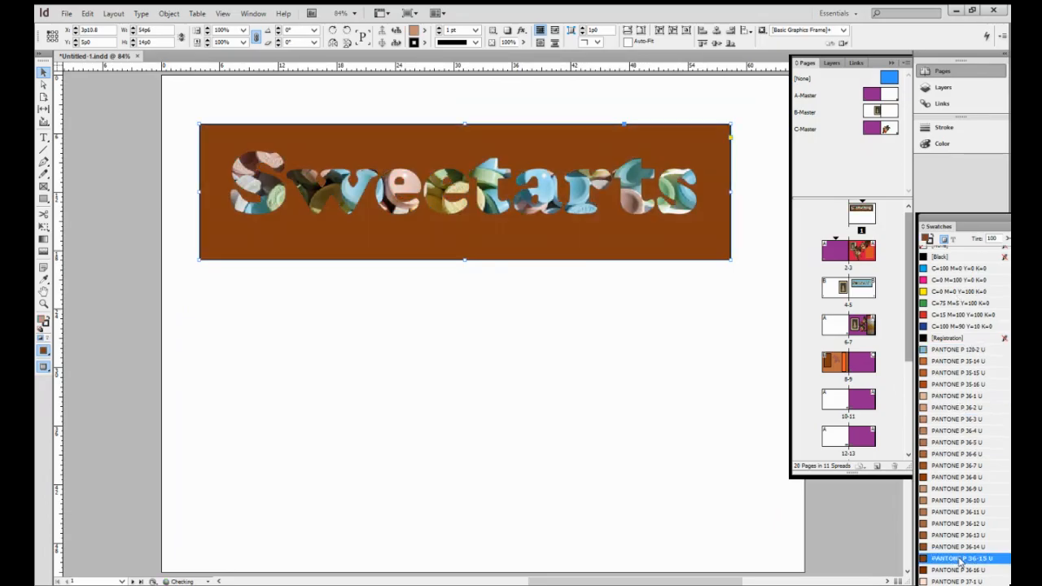
left_click(964, 571)
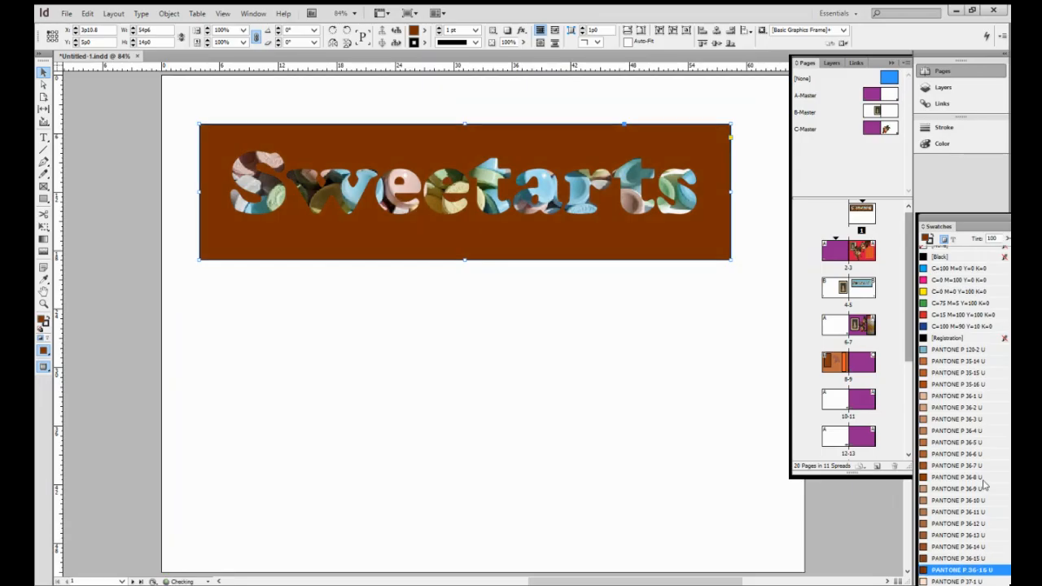
scroll(969, 488, "down", 15)
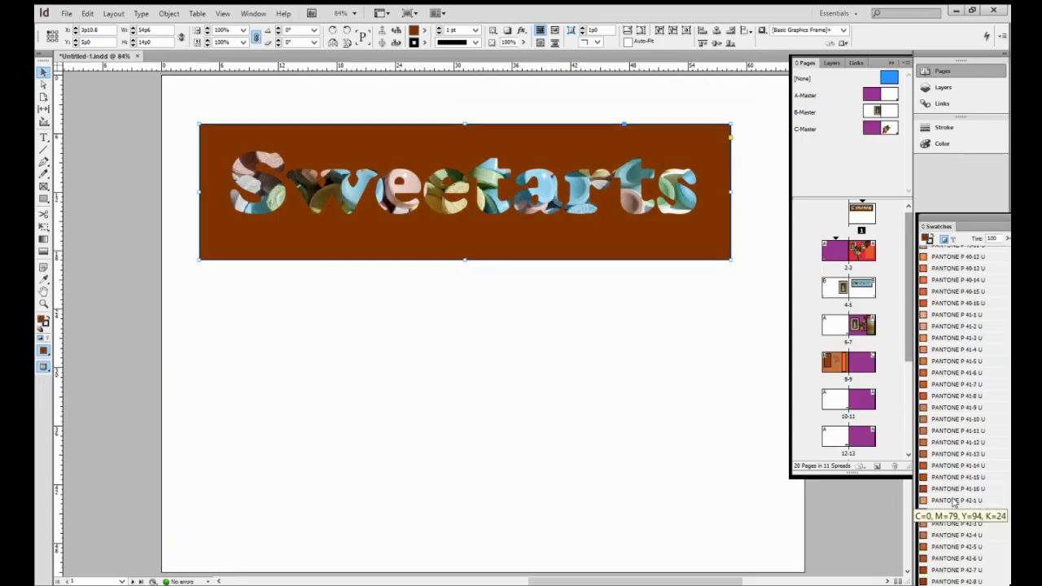
left_click(960, 465)
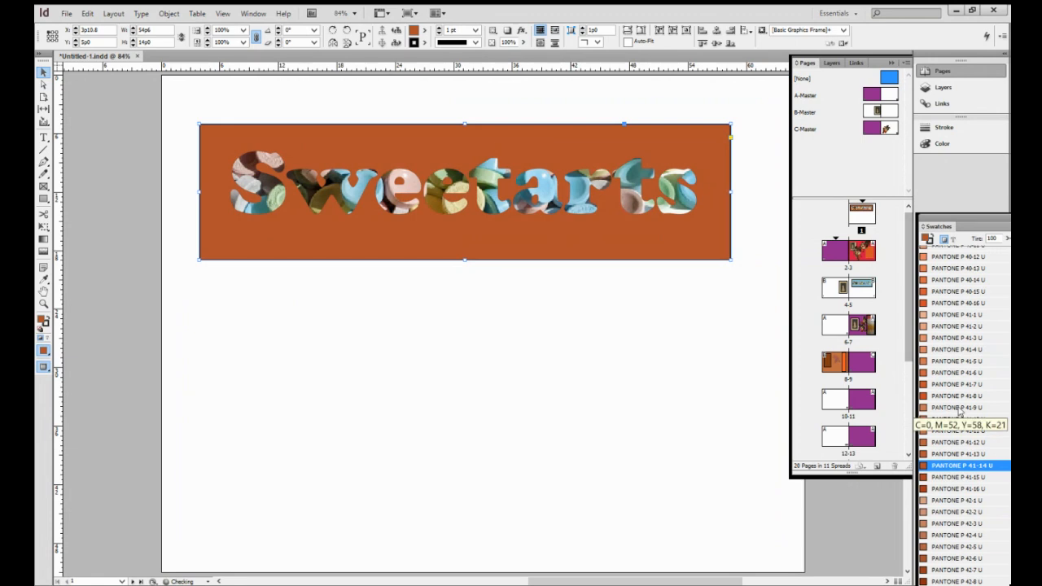
- Try PANTONE P 89-3 U and P 89-7 U on the background rectangle, settling on PANTONE P 89-5 U as its fill
scroll(960, 416, "down", 20)
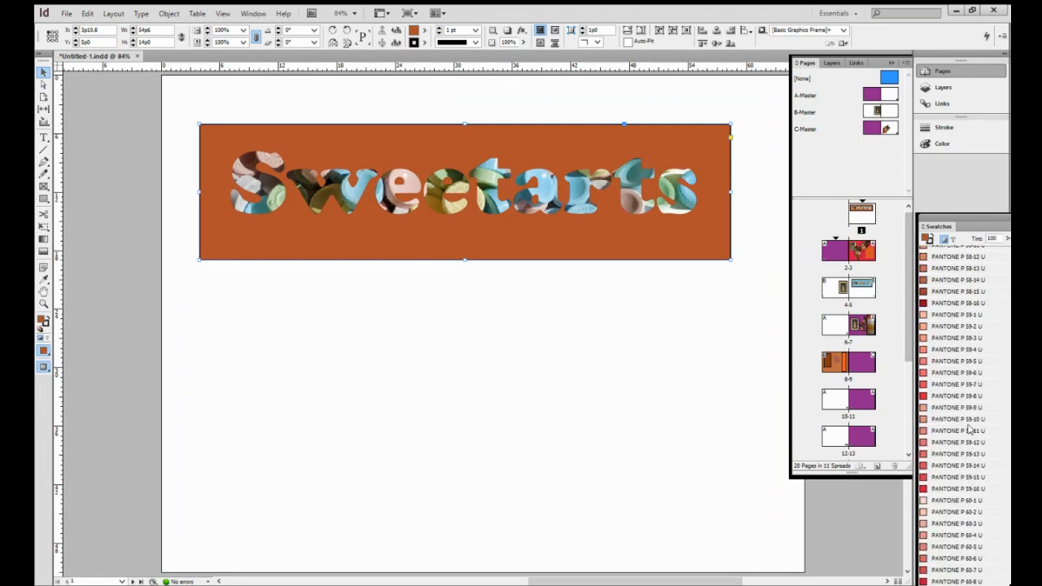
scroll(969, 430, "down", 20)
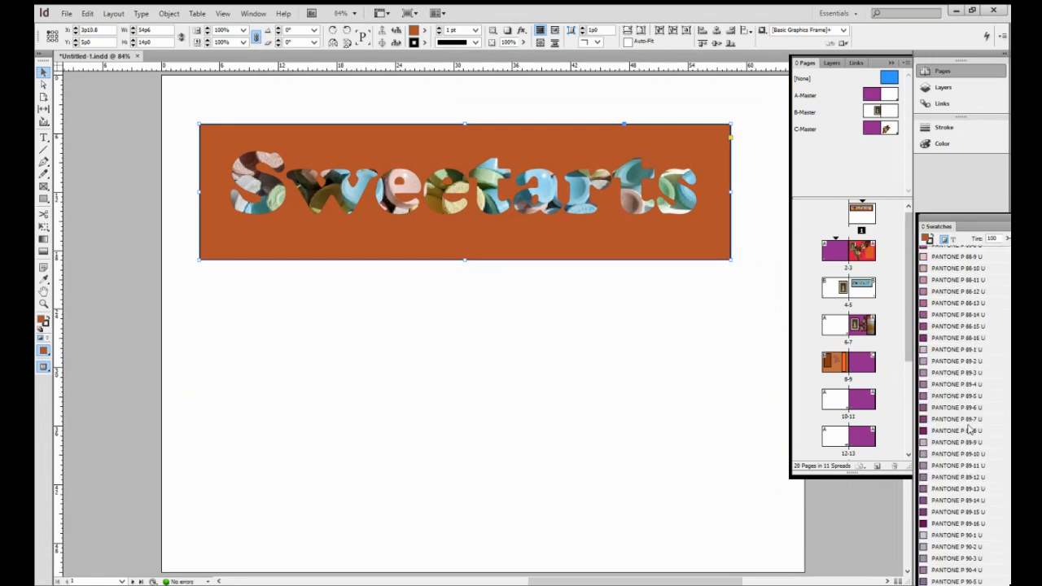
left_click(962, 372)
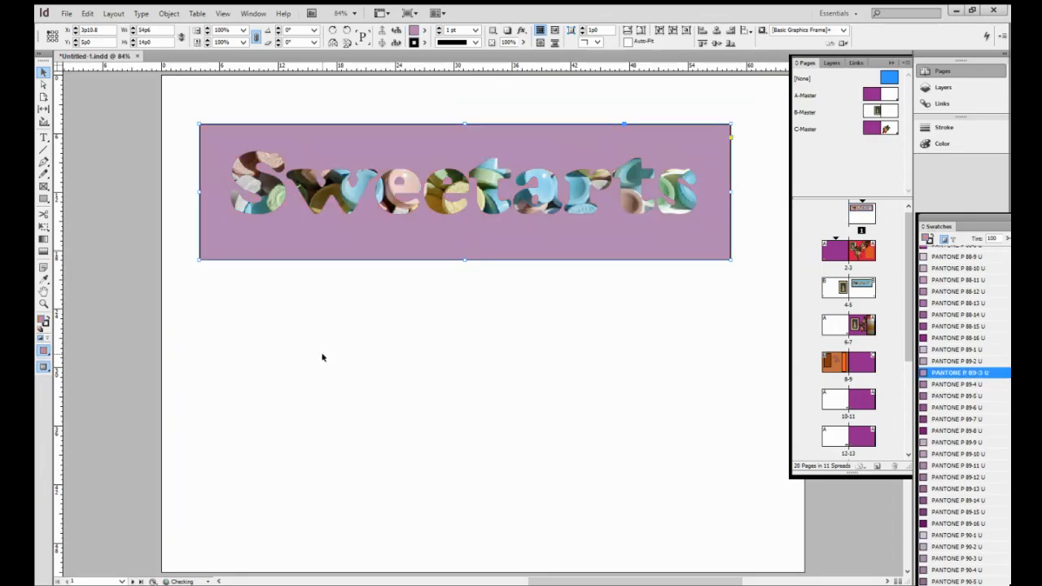
left_click(940, 419)
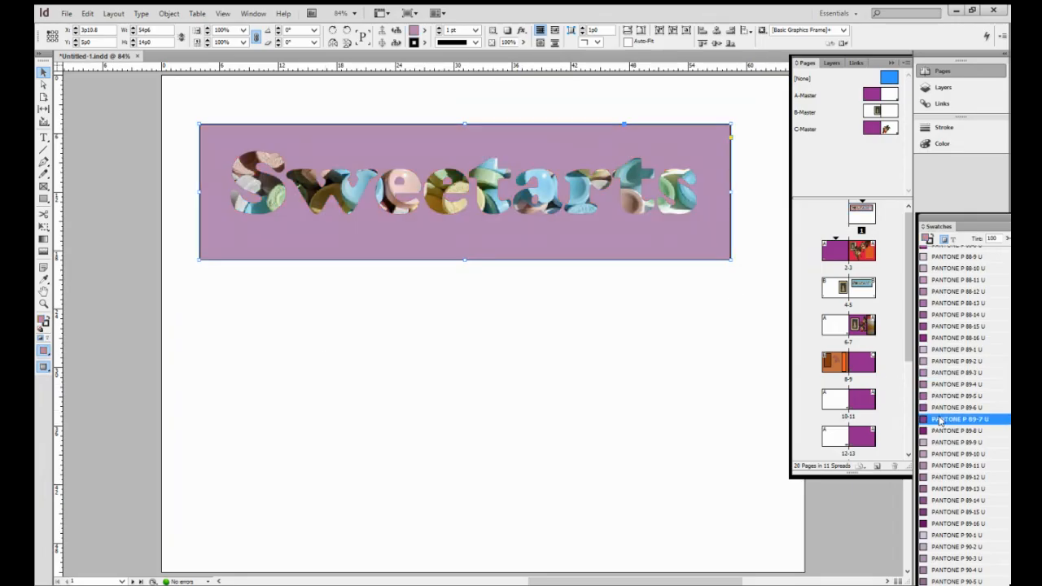
left_click(949, 399)
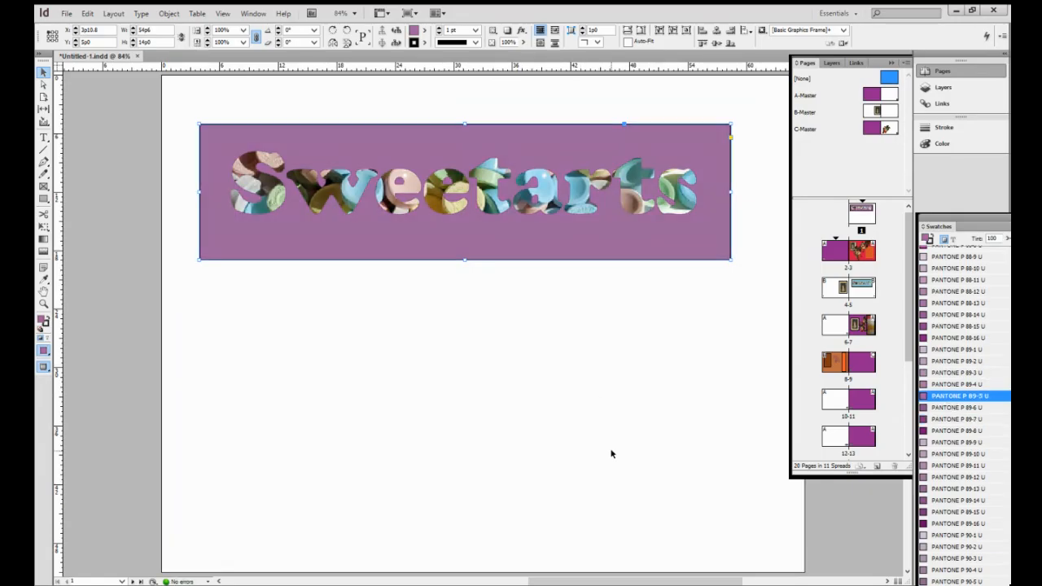
- Try shifting the Sweetarts lettering on its own within the background rectangle, and undo the move
left_click(614, 446)
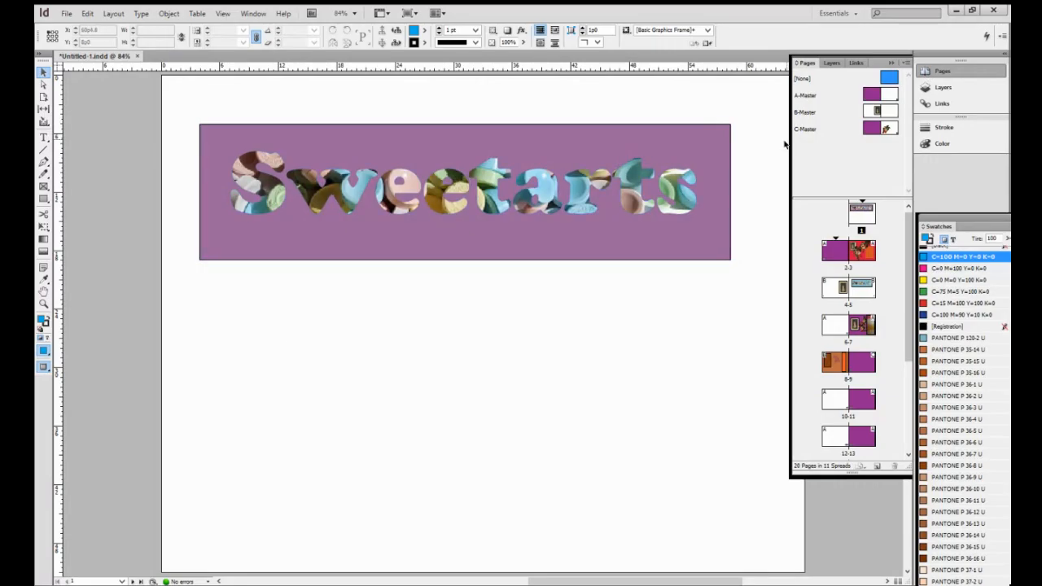
left_click(541, 206)
mouse_move(541, 205)
left_mouse_down()
mouse_move(550, 273)
mouse_move(559, 208)
left_mouse_up()
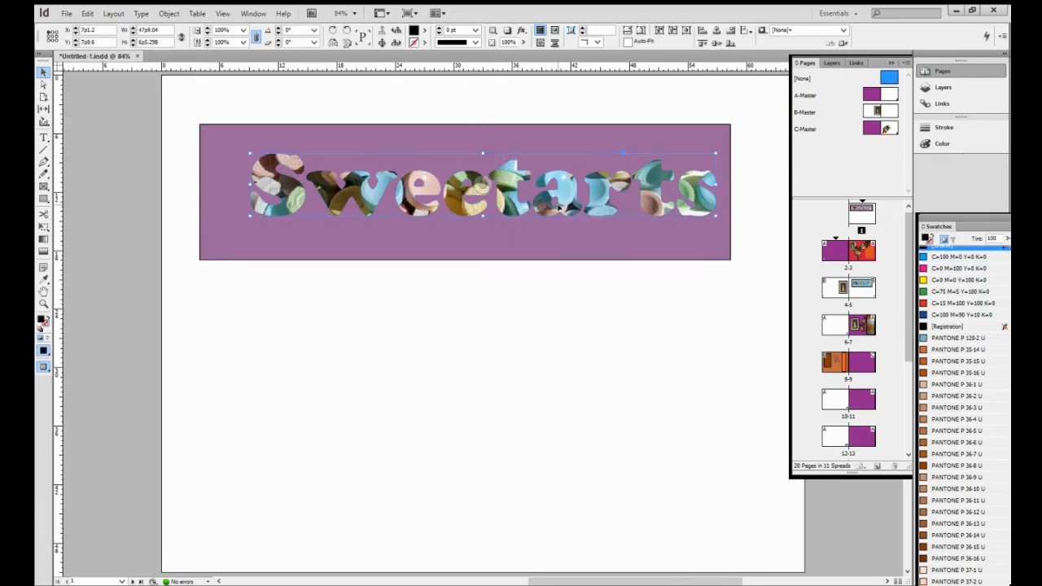
key("ctrl+z")
- Scale the lettering and its background rectangle together proportionally to about 18p2.4 wide by 4p8.1 high
left_click(517, 344)
left_click_drag(183, 118, 757, 277)
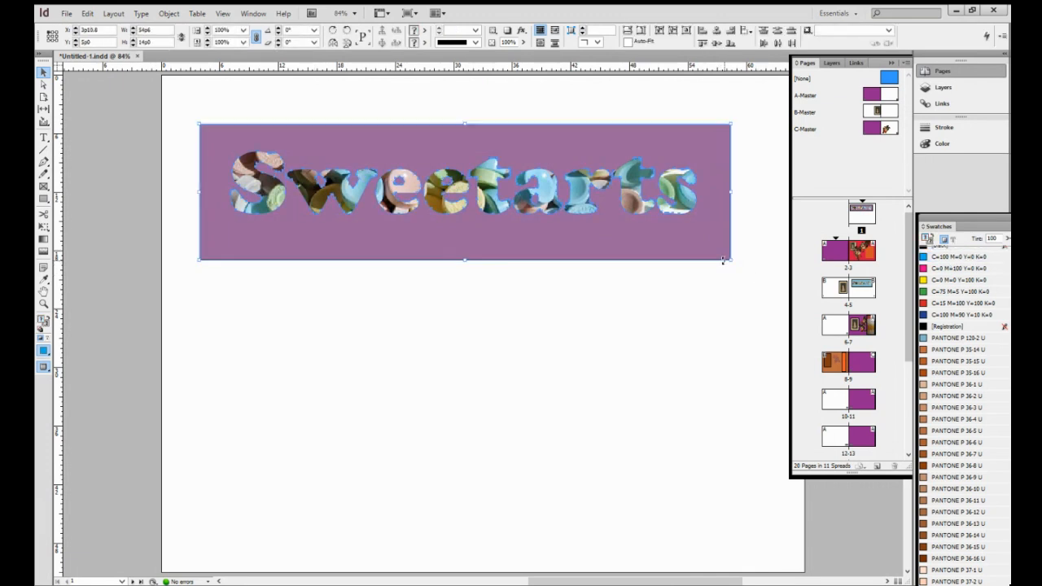
left_click_drag(731, 258, 369, 133)
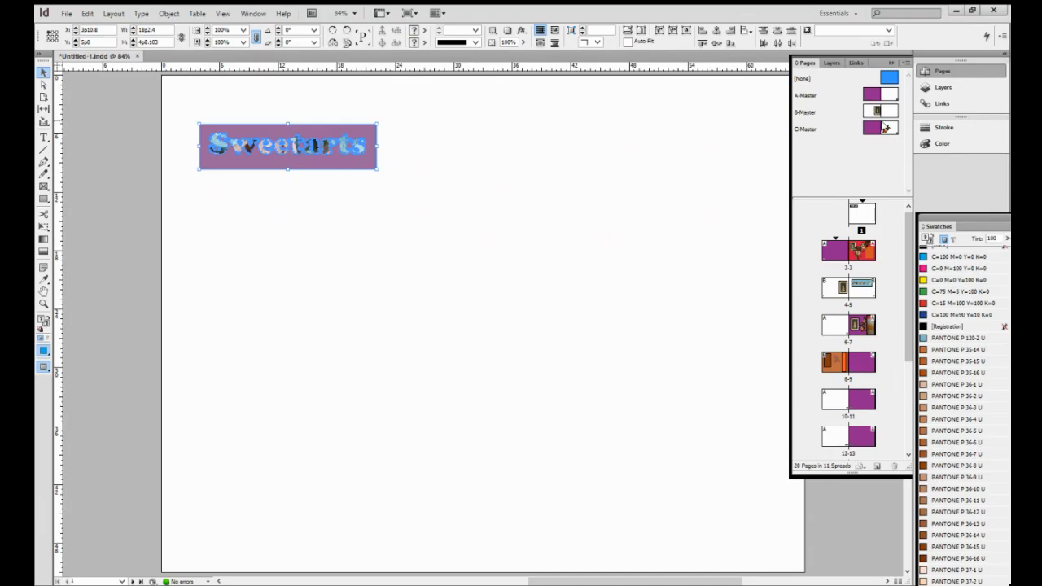
- Paste the small Sweetarts logo onto the right page of A-Master beside the page number marker, and check it on page 11
double_click(892, 96)
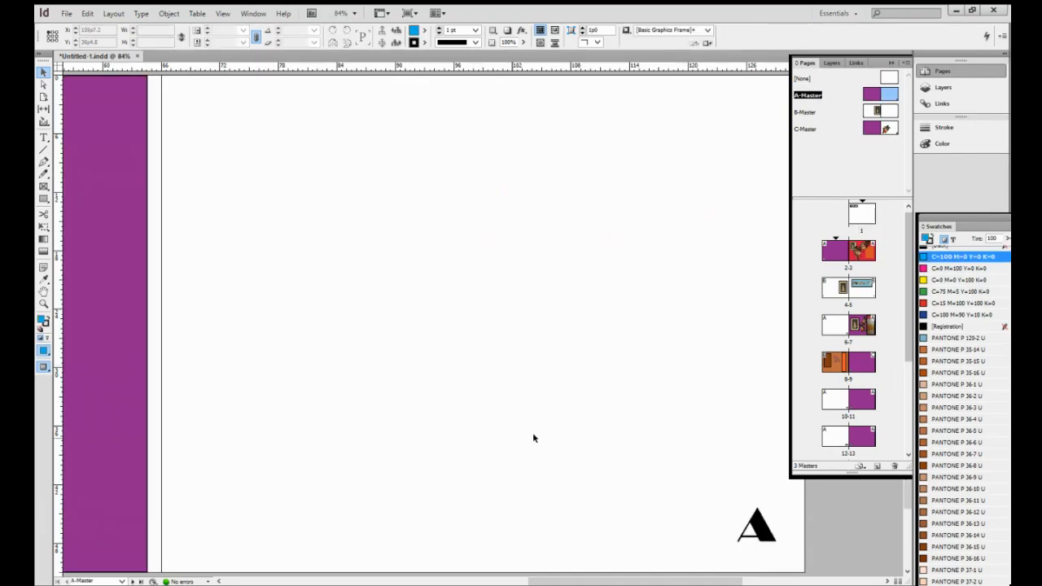
key("ctrl+v")
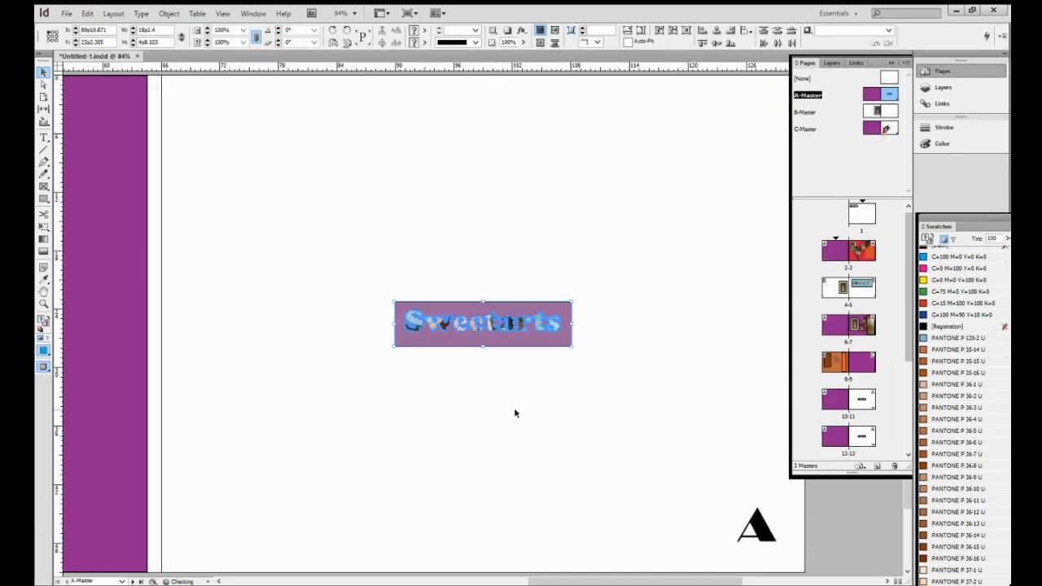
left_click_drag(486, 342, 644, 535)
left_click(636, 406)
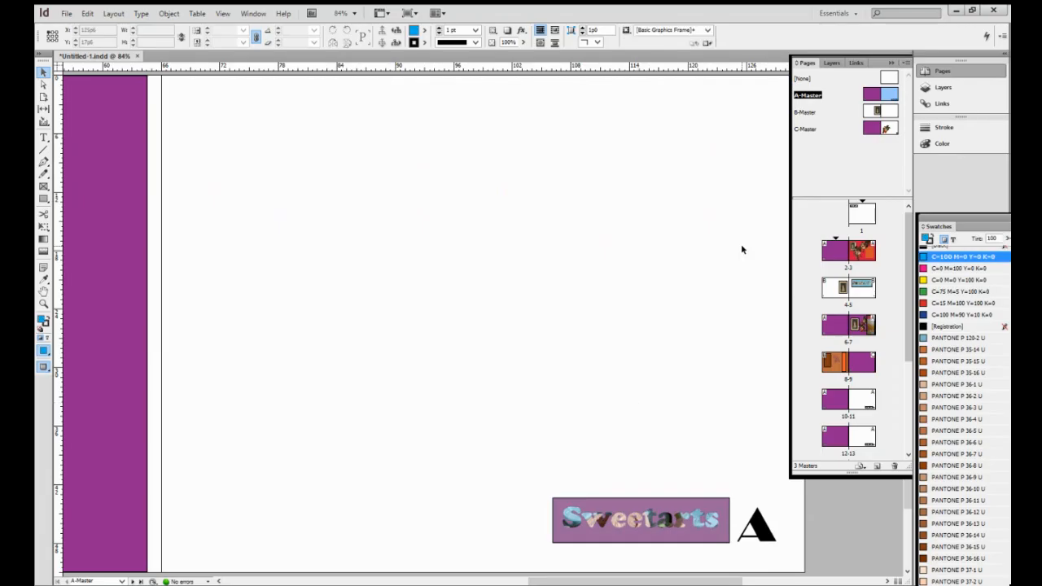
double_click(869, 402)
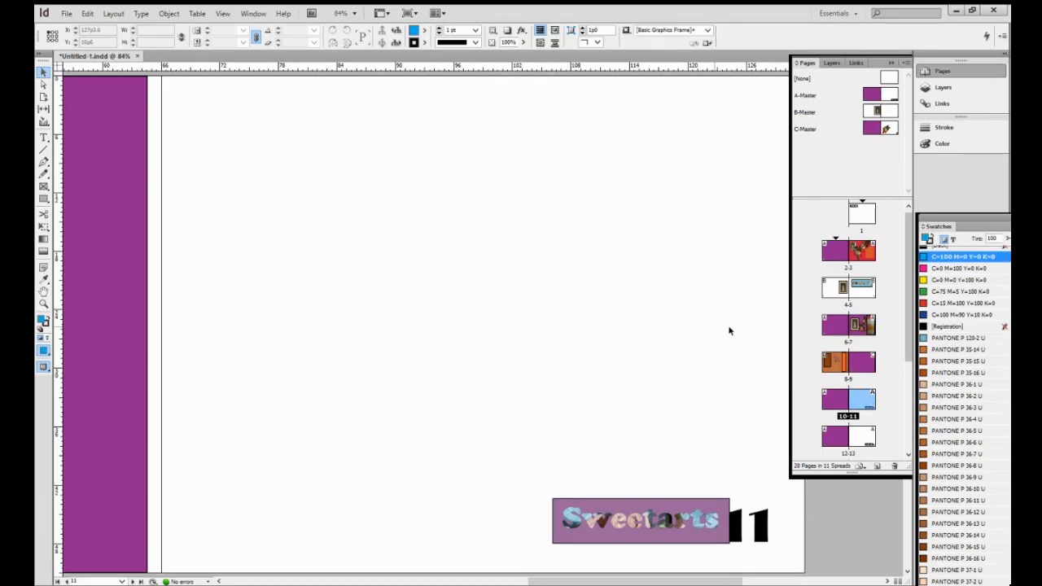
right_click(612, 408)
left_click(536, 490)
- On A-Master, nudge the logo's background rectangle horizontally to X 105p10.2 so it sits evenly behind the Sweetarts lettering
double_click(891, 95)
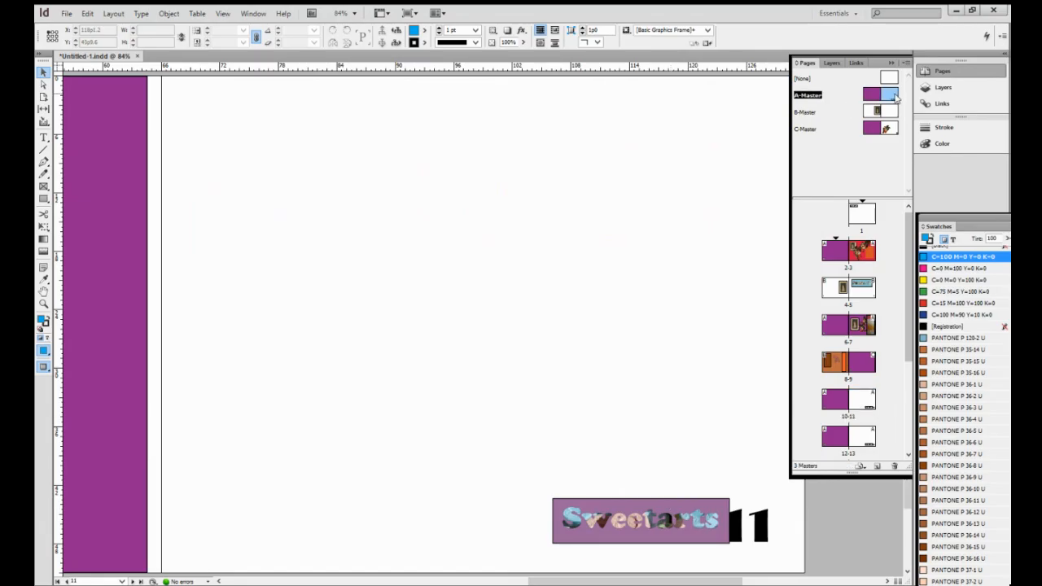
left_click(621, 506)
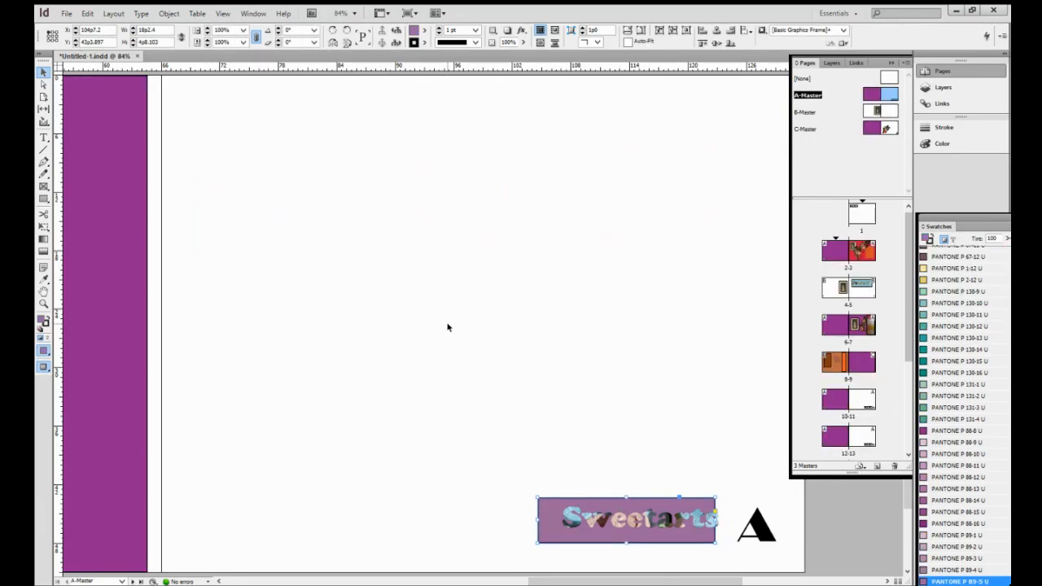
key("Right")
key("Right")
key("Right")
key("Right")
key("Right")
key("Right")
key("Right")
key("Right")
key("Right")
key("Right")
key("Right")
key("Right")
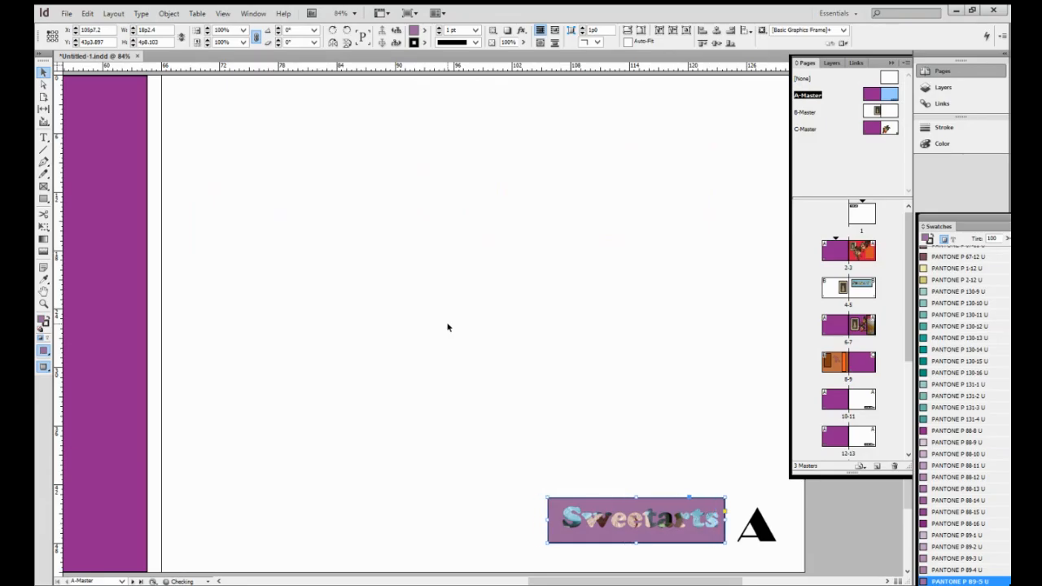
key("Right")
key("Right")
key("Right")
key("Right")
key("Right")
key("Right")
key("Right")
key("Right")
key("Right")
key("Right")
key("Right")
key("Right")
key("Right")
key("Right")
key("Right")
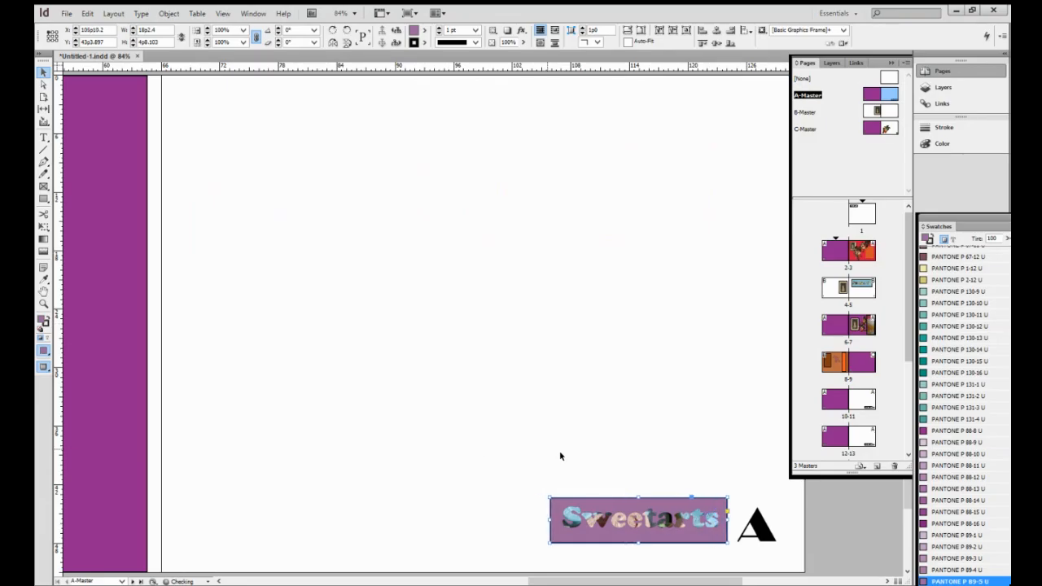
- Move the lettering and rectangle together to X about 103p2.2, leaving a gap before the A-Master page number marker
left_click_drag(517, 481, 721, 537)
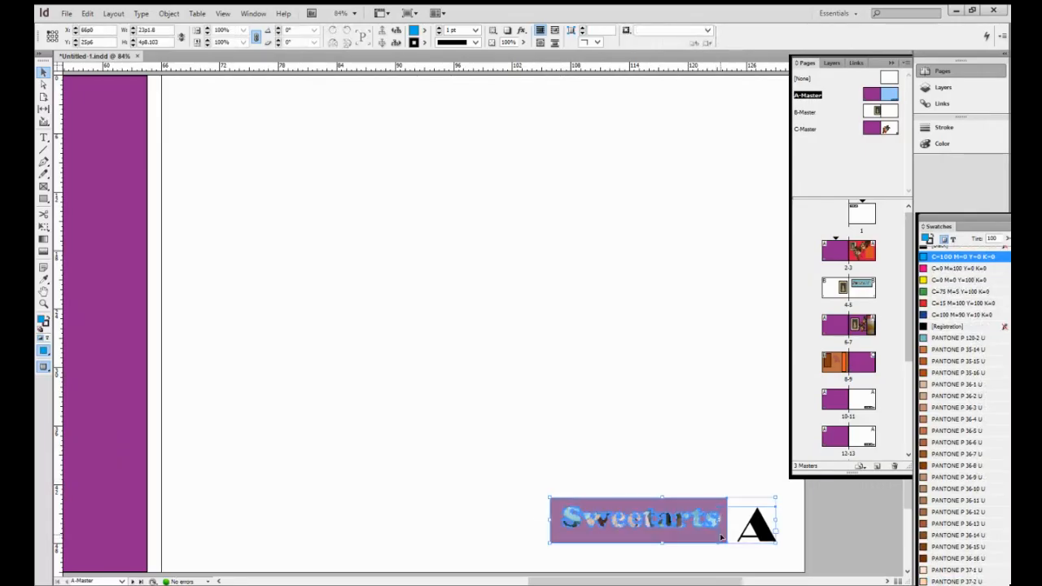
left_click(705, 449)
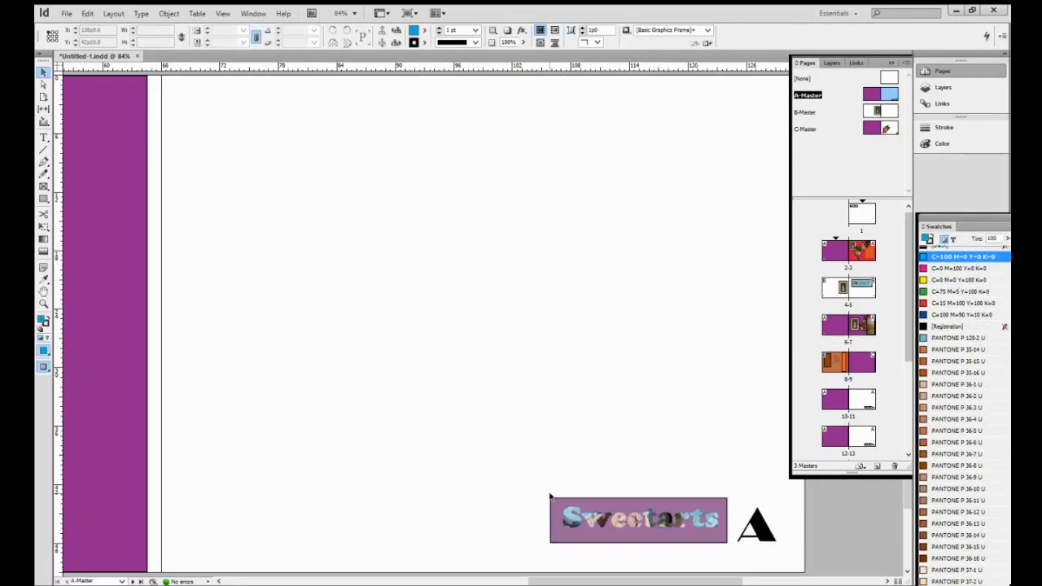
left_click_drag(525, 479, 647, 535)
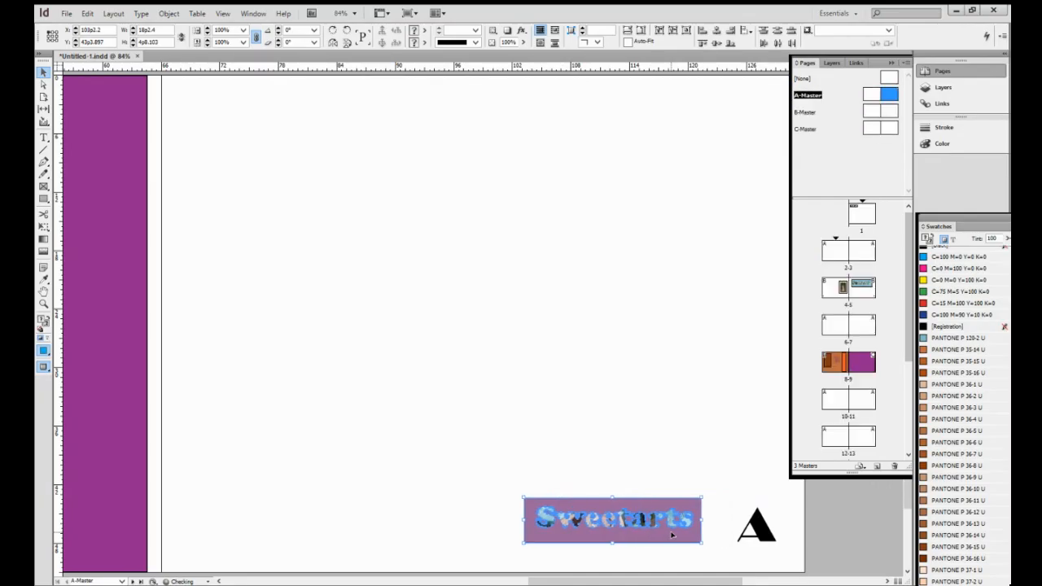
- Examine pages 11, 13 and 15 for the Sweetarts logo and the page number from the master
double_click(863, 408)
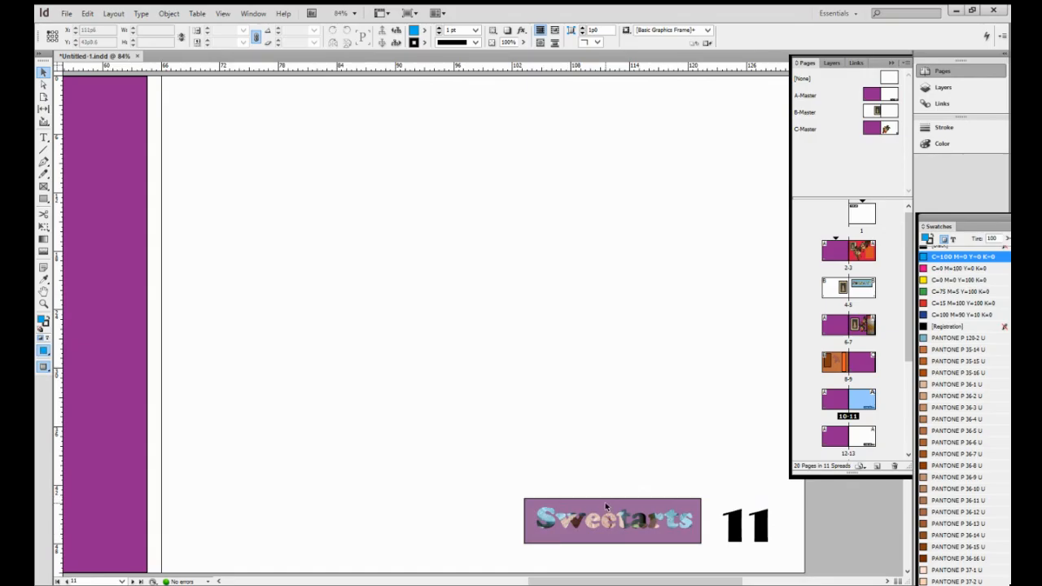
scroll(658, 412, "down", 10)
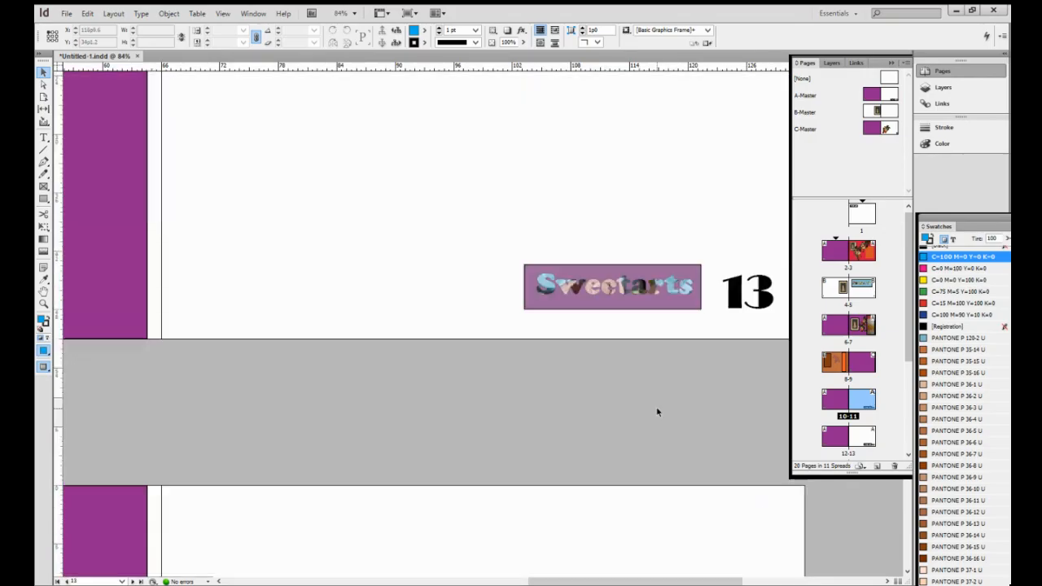
scroll(611, 349, "down", 10)
scroll(611, 349, "up", 10)
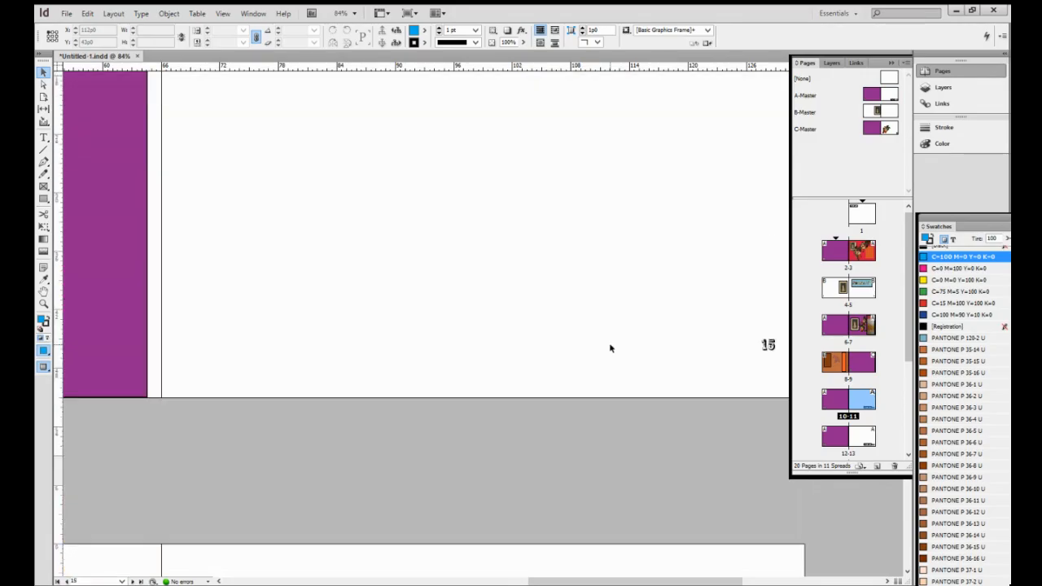
scroll(610, 348, "down", 4)
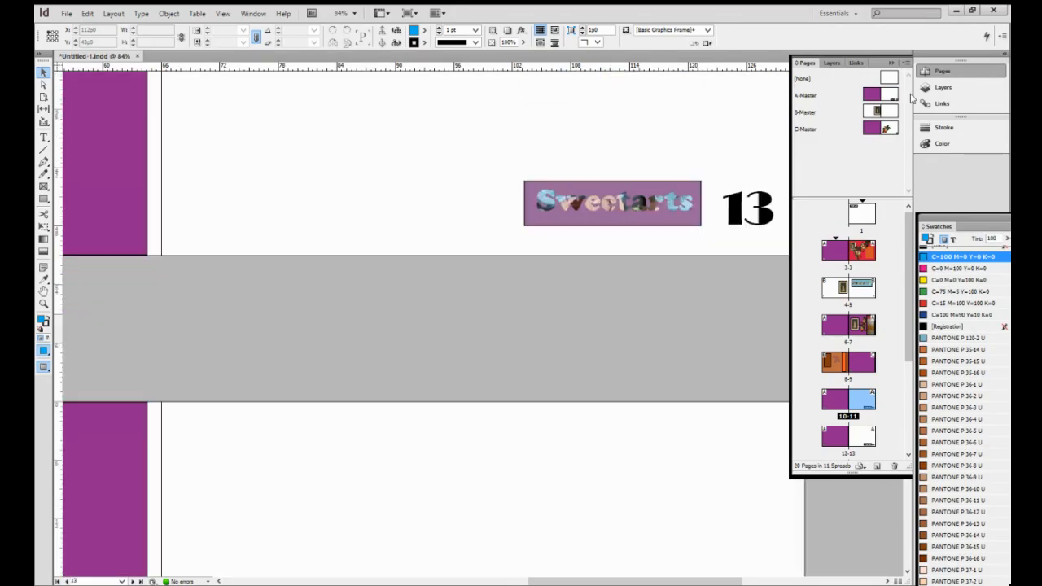
scroll(675, 390, "down", 5)
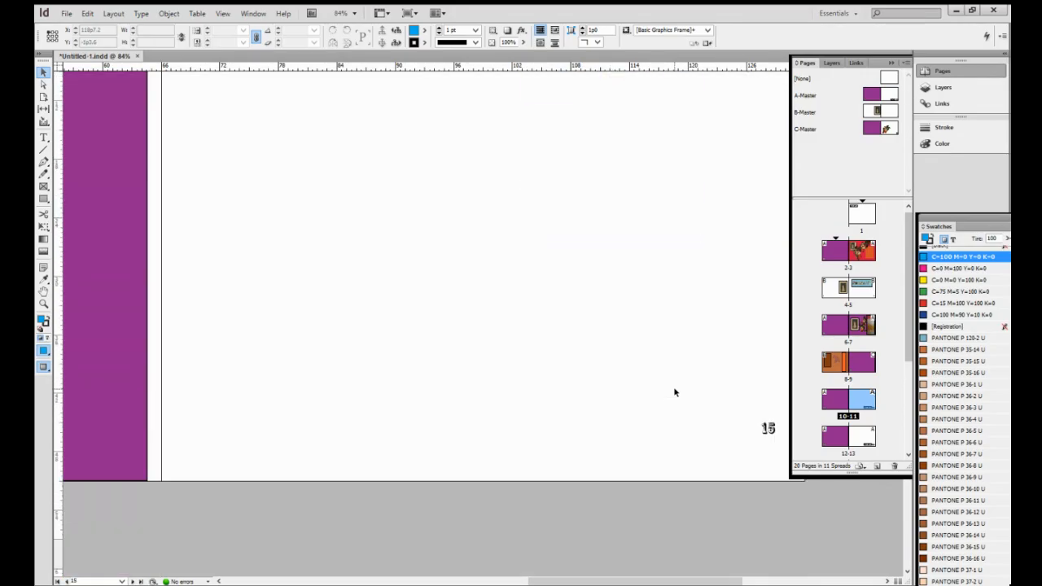
scroll(739, 505, "up", 5)
scroll(739, 505, "down", 4)
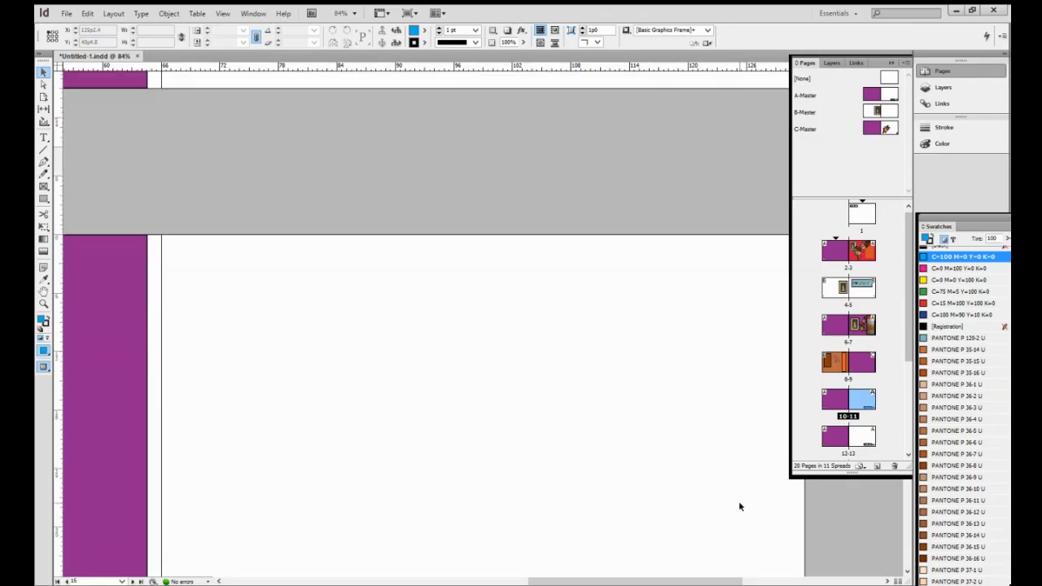
scroll(739, 504, "up", 4)
scroll(740, 505, "up", 1)
scroll(739, 356, "down", 5)
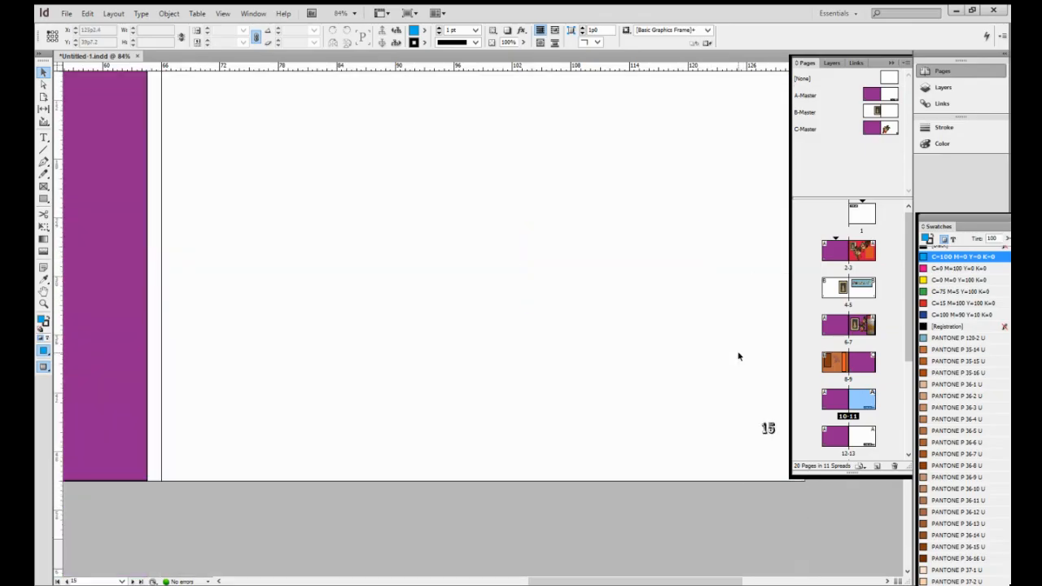
scroll(745, 326, "up", 1)
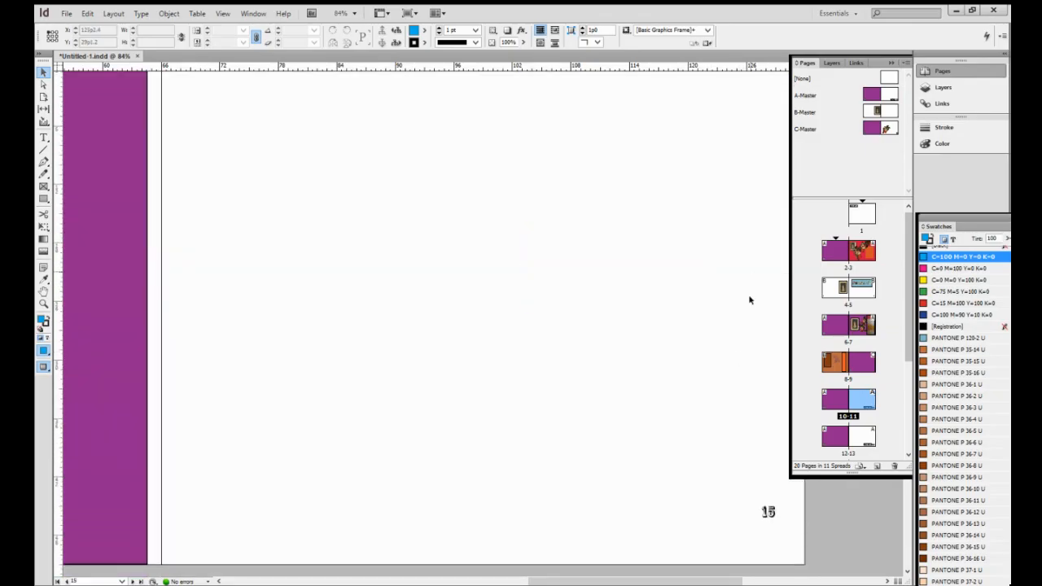
- Apply the right page of A-Master to page 15
left_click(895, 93)
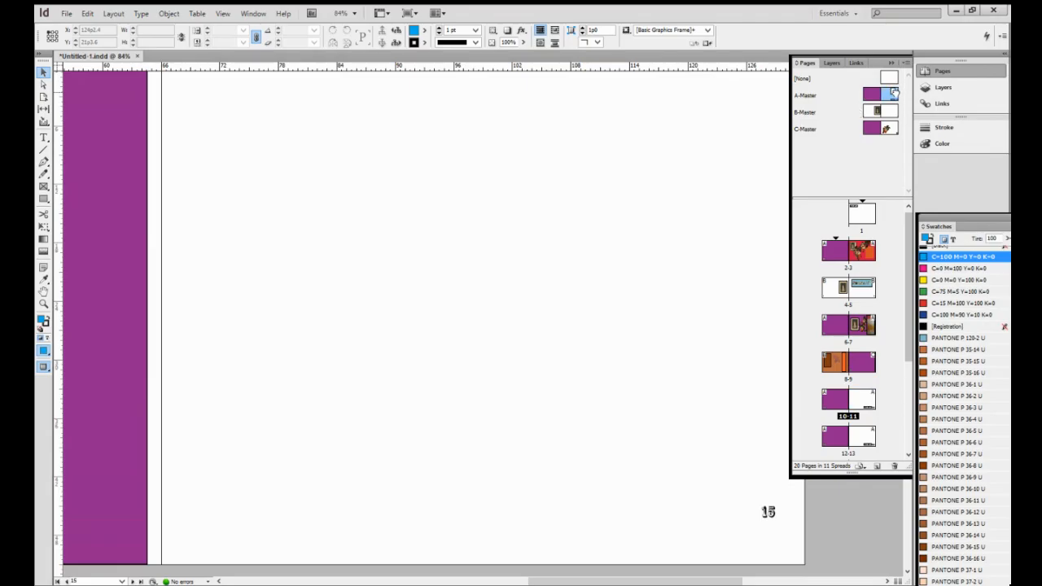
left_click_drag(895, 94, 865, 364)
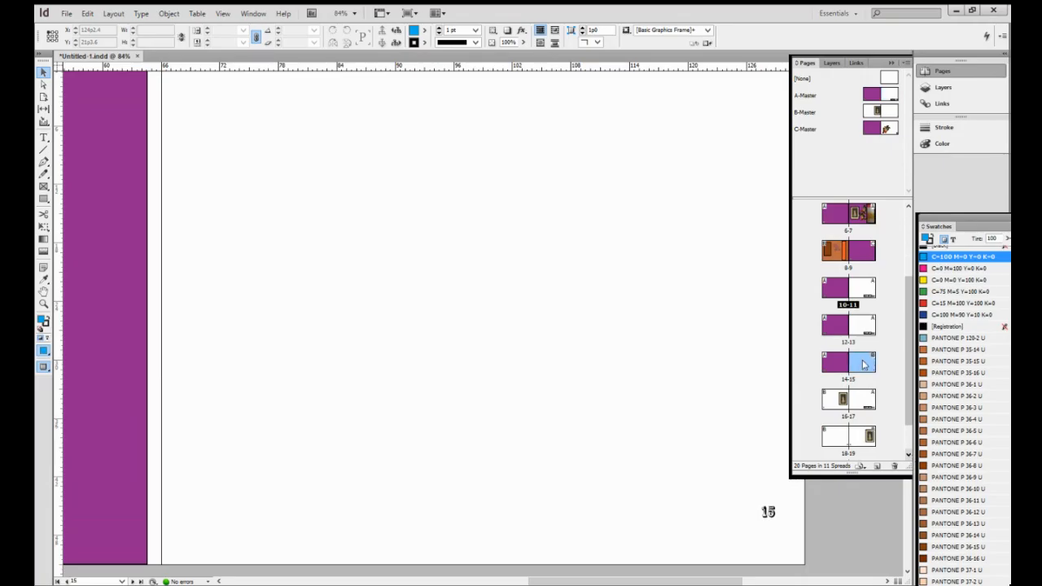
left_click_drag(892, 96, 865, 364)
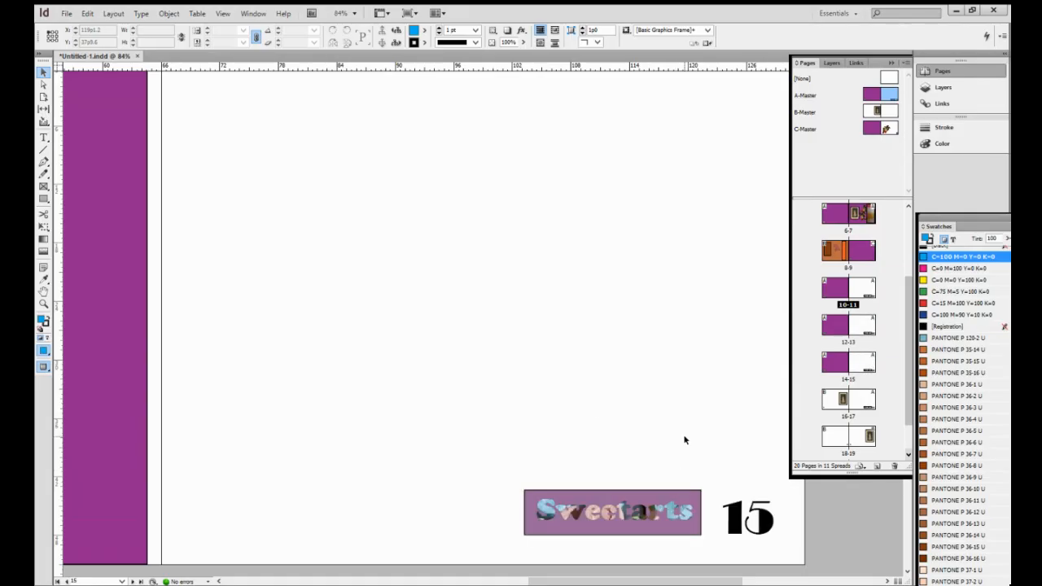
- Check page 17 for the logo and apply the right page of A-Master to page 19
scroll(684, 440, "down", 10)
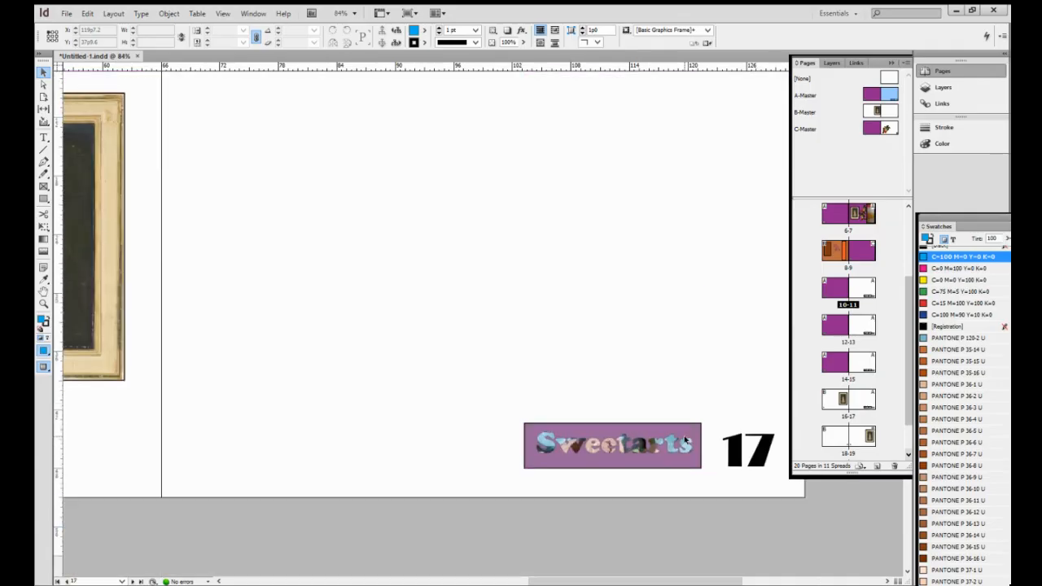
scroll(684, 438, "down", 6)
scroll(632, 416, "up", 2)
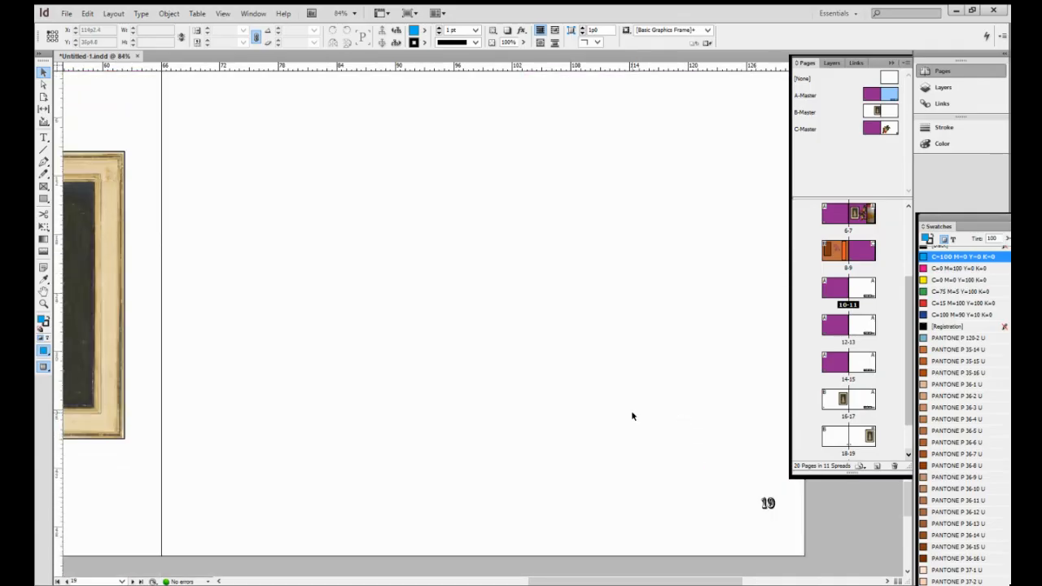
left_click(893, 95)
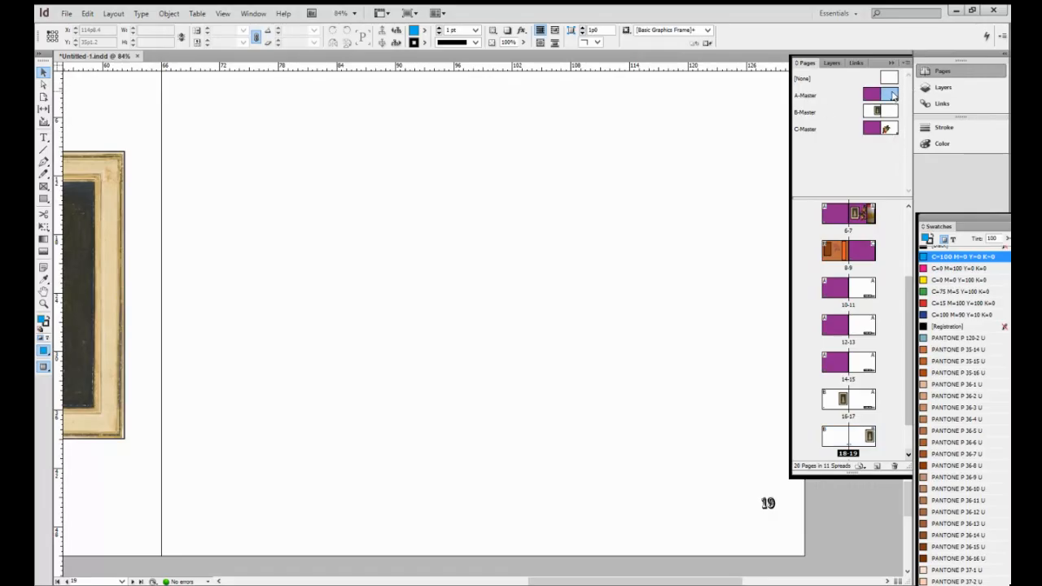
left_click(868, 437)
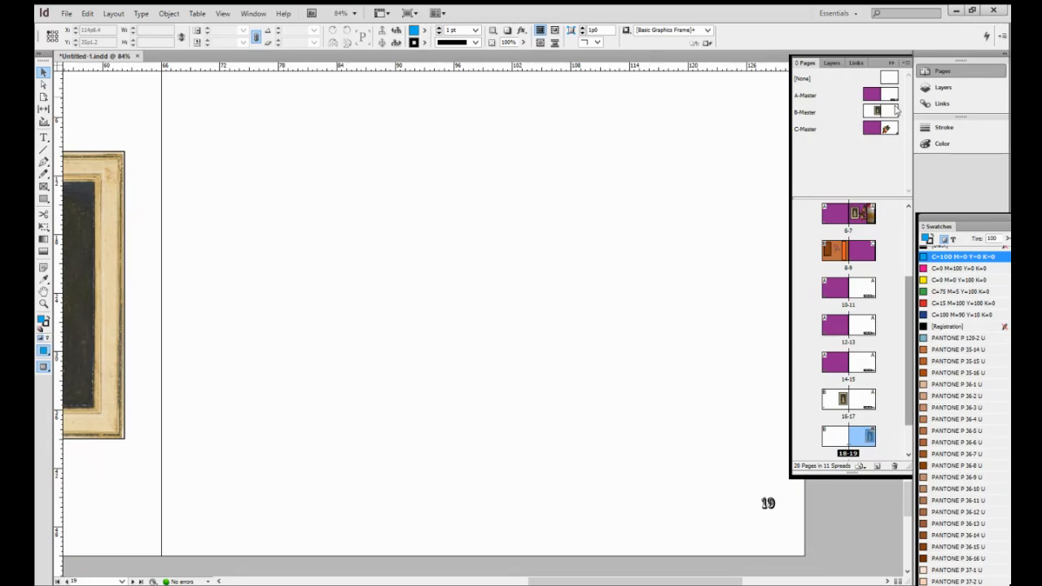
left_click_drag(893, 96, 863, 437)
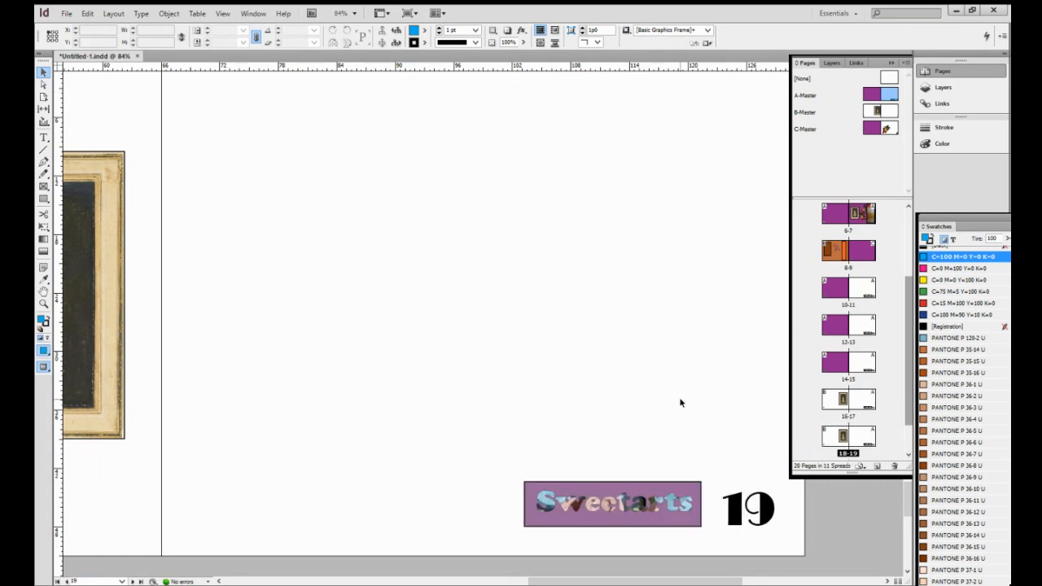
- Review the logo and page number placement from page 19 back through pages 17, 15 and 13
scroll(681, 402, "down", 7)
scroll(681, 402, "up", 8)
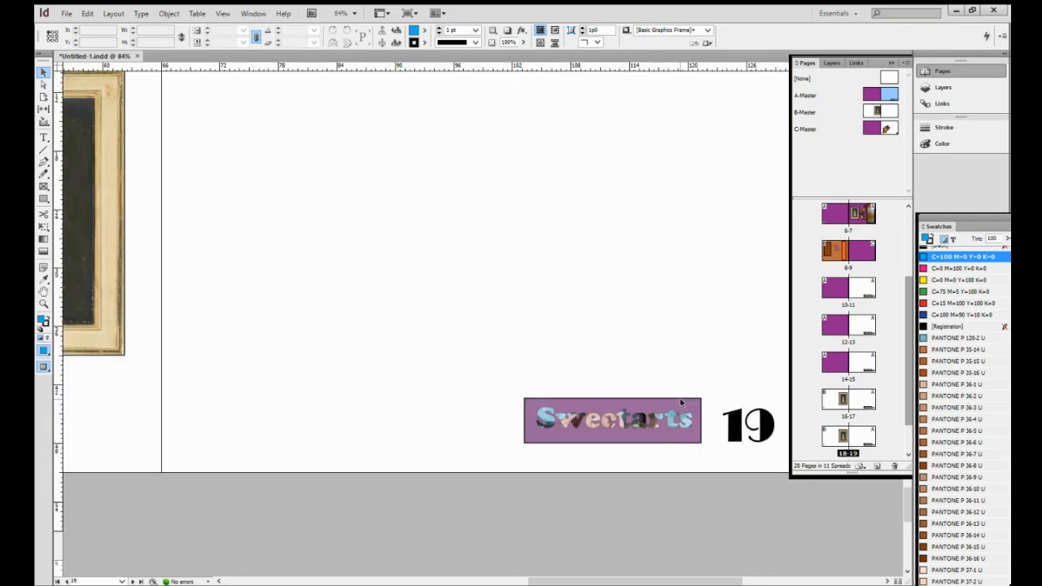
scroll(680, 402, "up", 10)
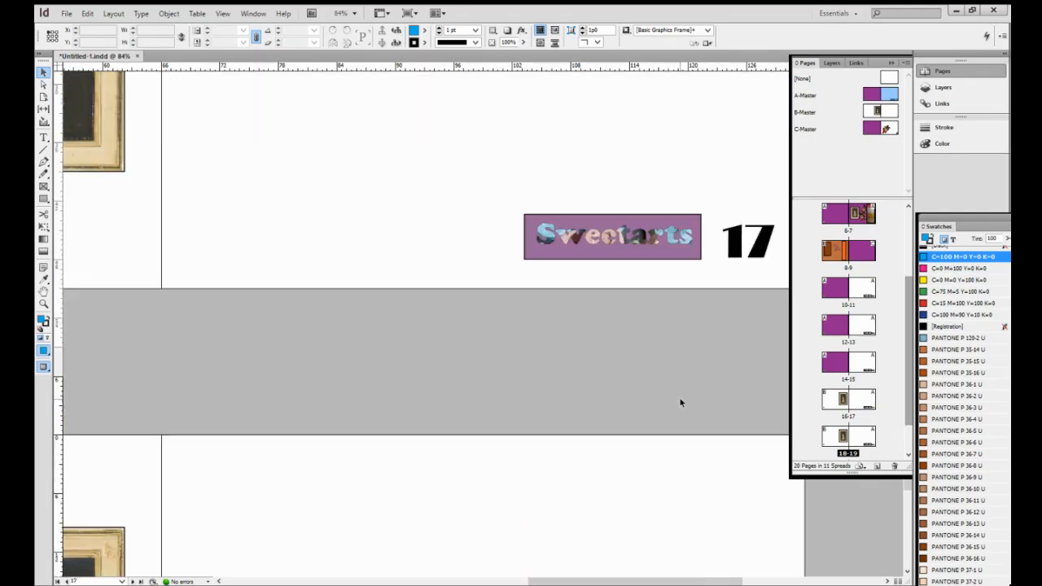
scroll(680, 402, "up", 10)
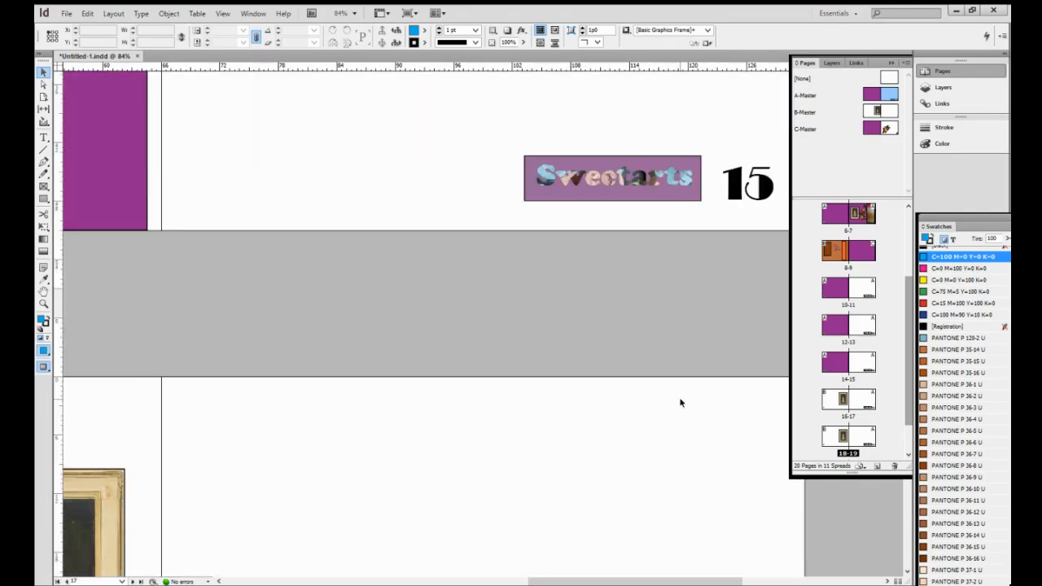
scroll(680, 402, "up", 20)
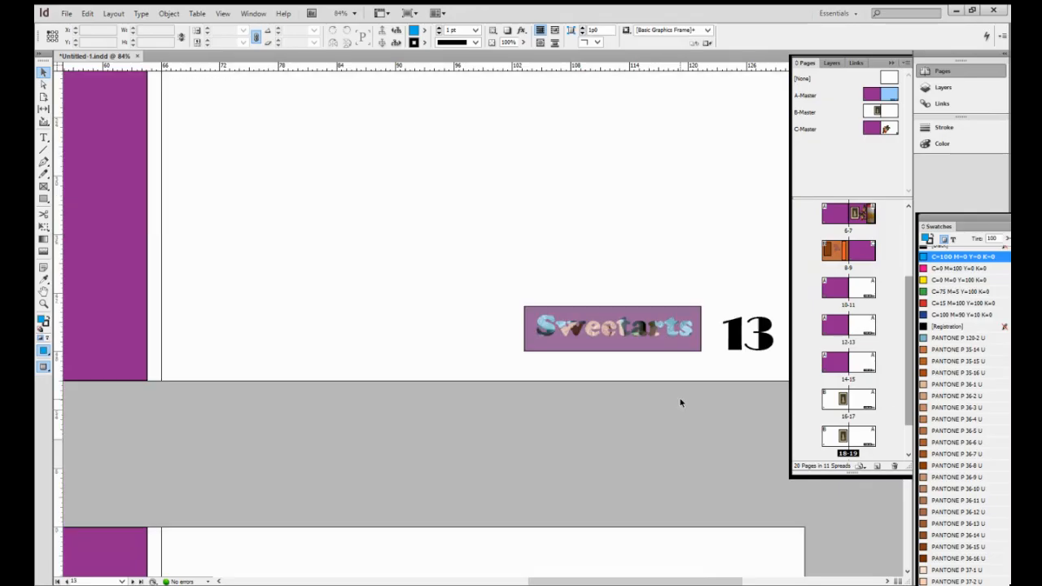
scroll(681, 402, "up", 3)
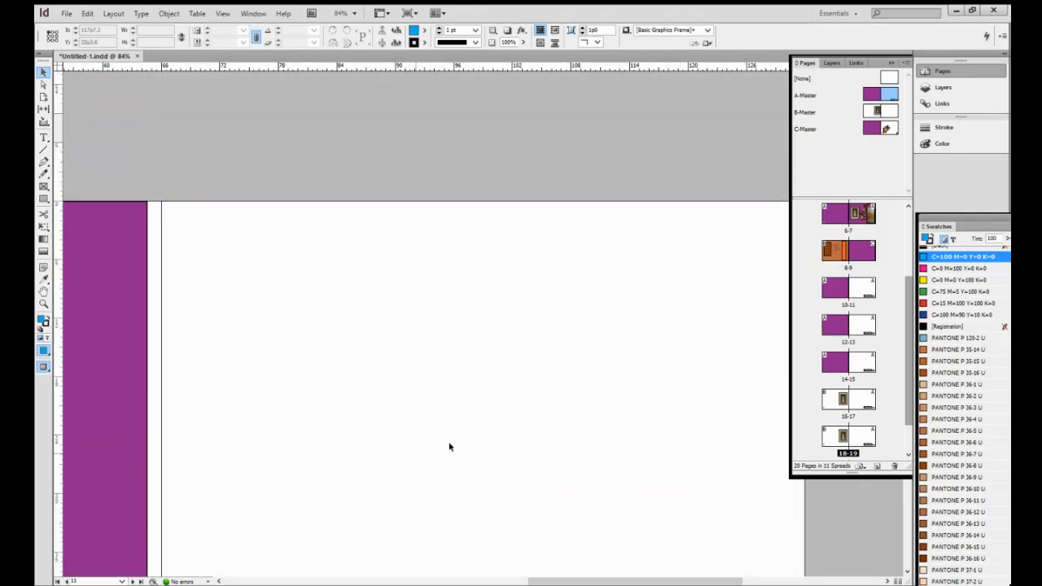